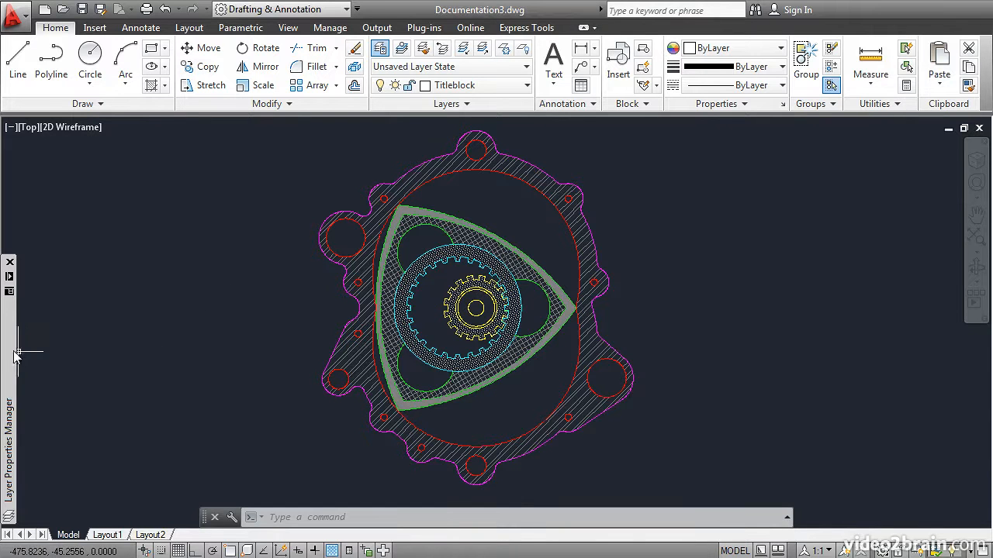
Create a new layer named Text and make it the current layer.
mouse_move(11, 356)
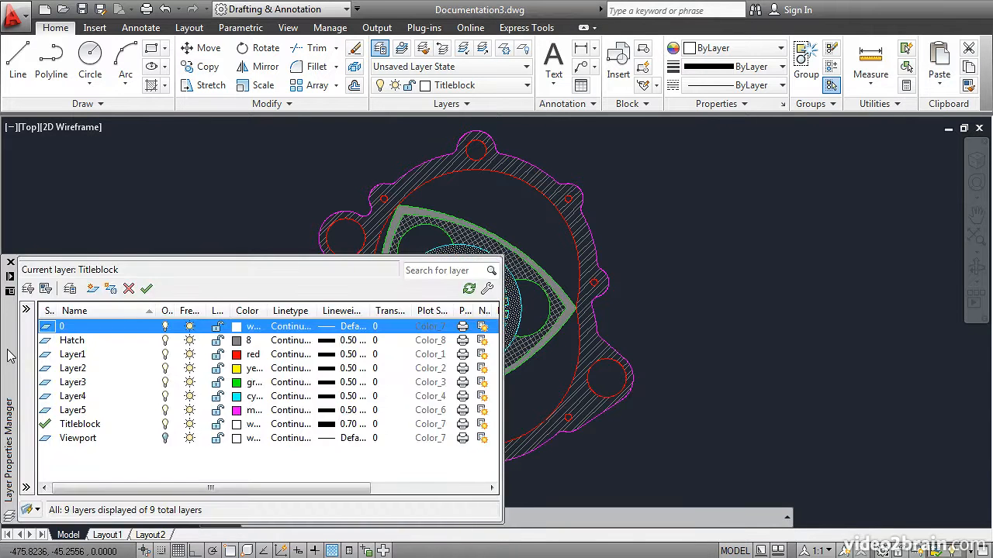
left_click(92, 289)
type("Text")
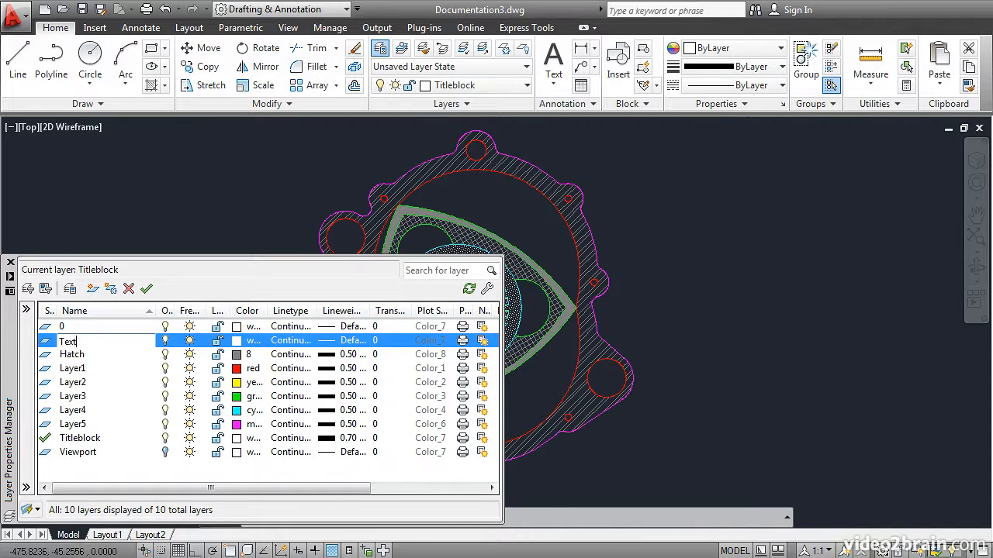
key("Return")
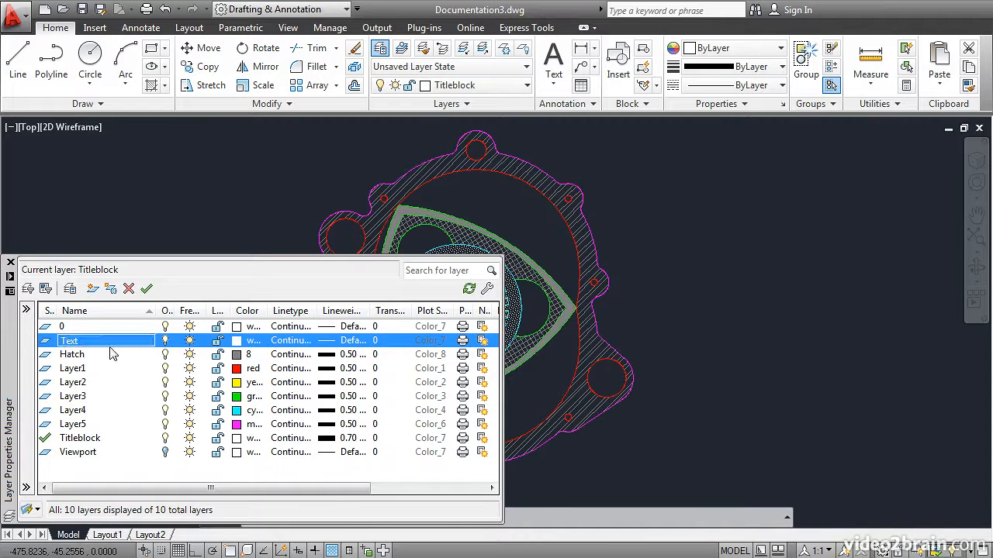
double_click(45, 340)
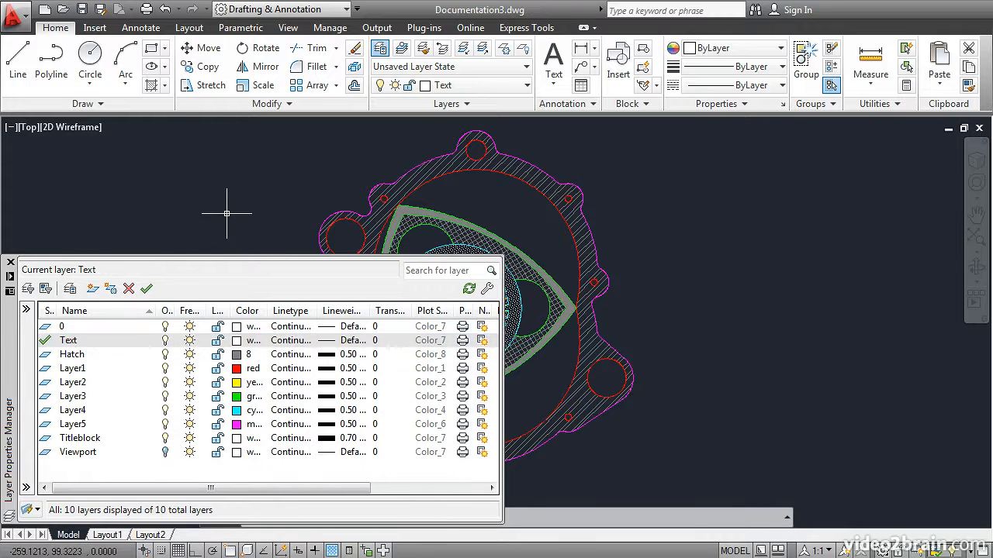
Create a new text style named Title.
type("ST")
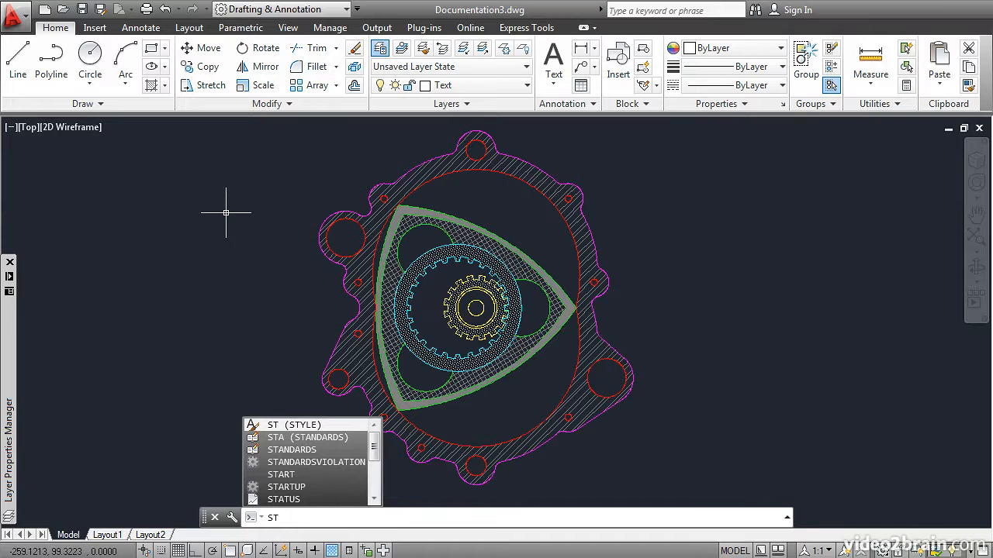
key("Return")
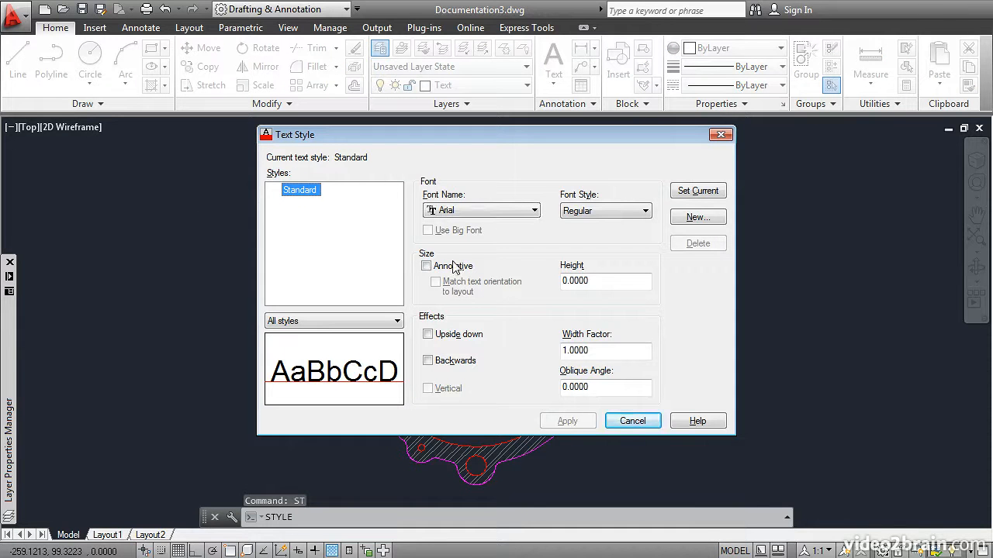
left_click(681, 221)
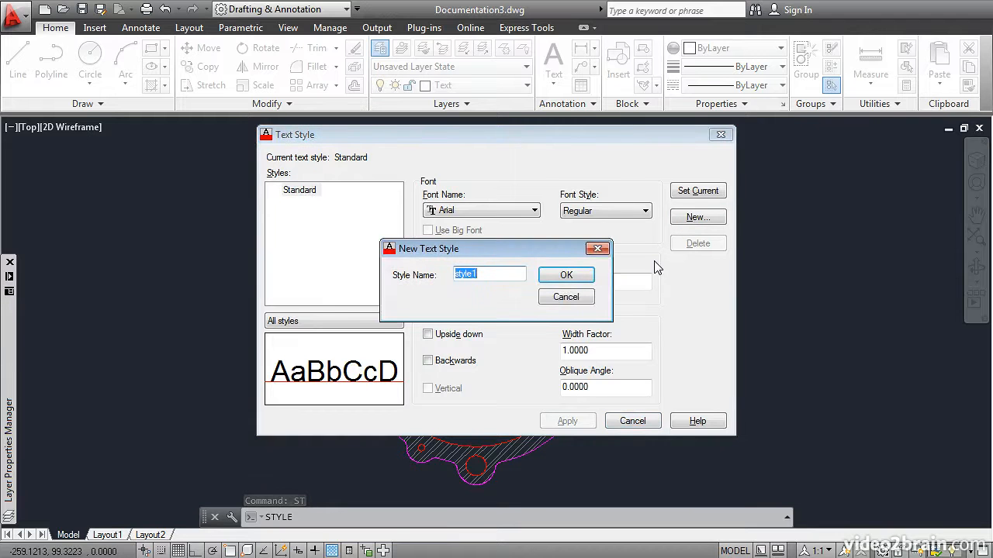
type("Title")
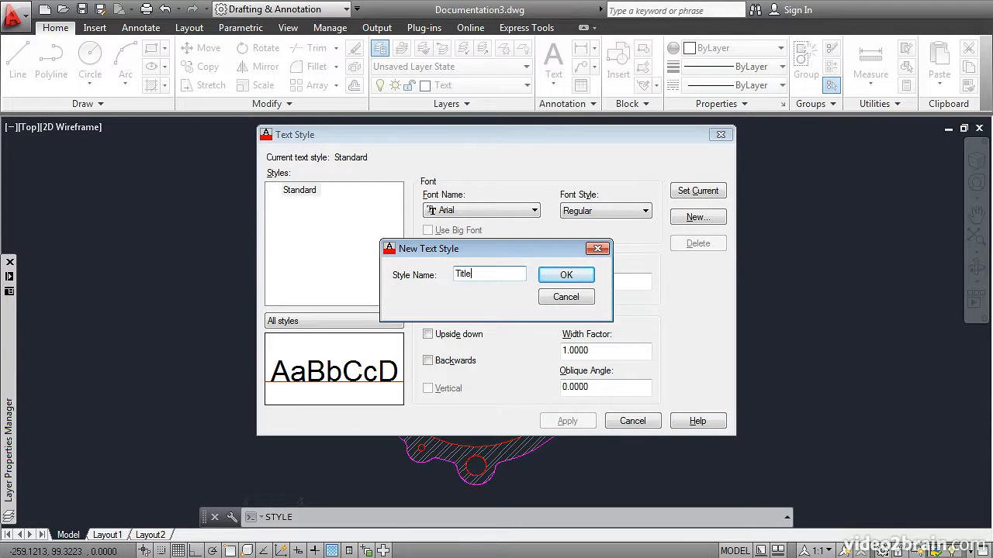
key("Return")
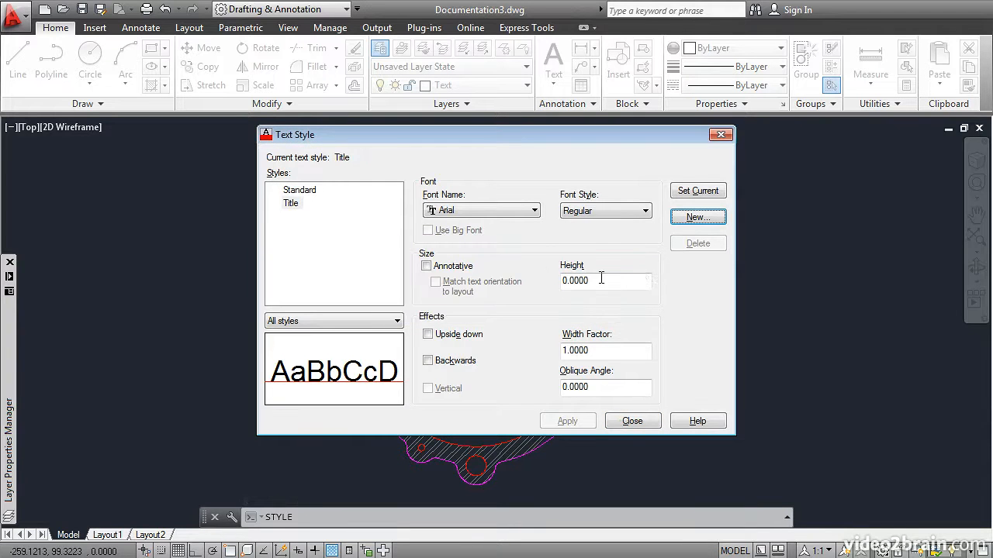
Make the Title text style annotative with a paper text height of 5, and apply the changes.
left_click(426, 267)
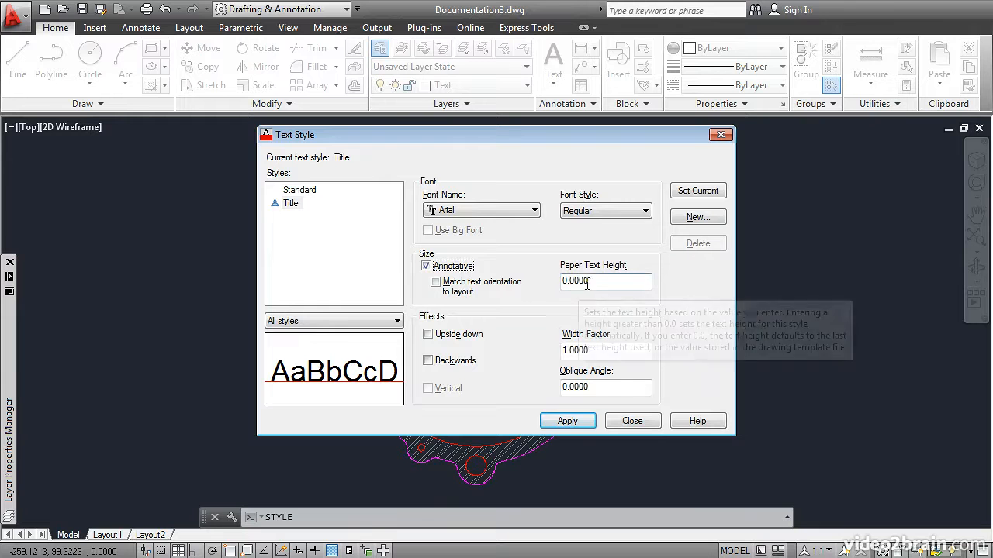
double_click(563, 283)
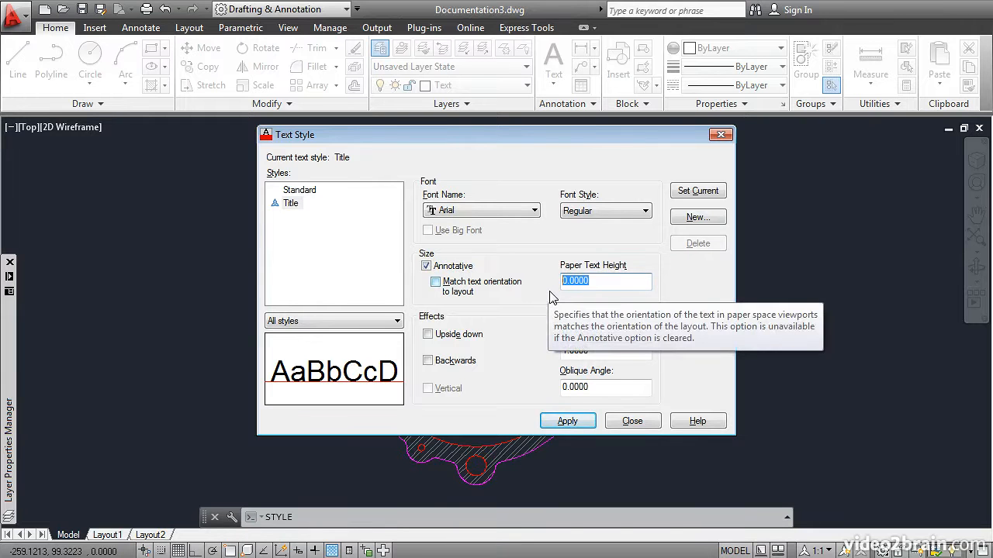
type("5")
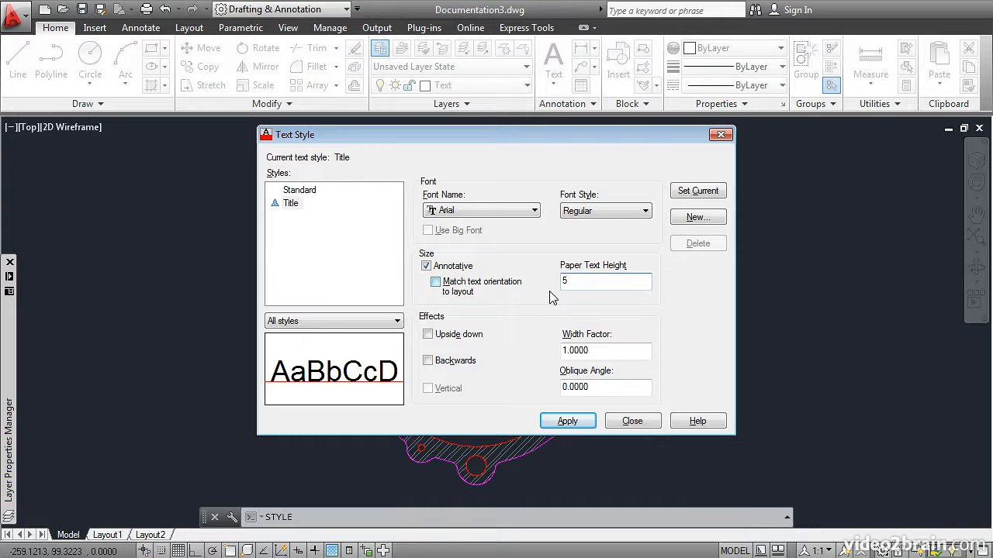
left_click(567, 422)
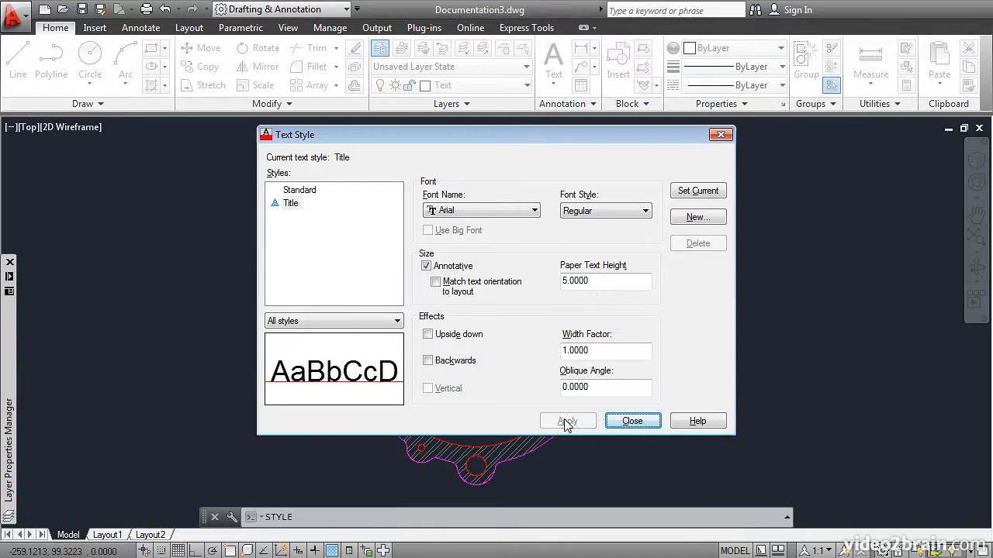
left_click(632, 421)
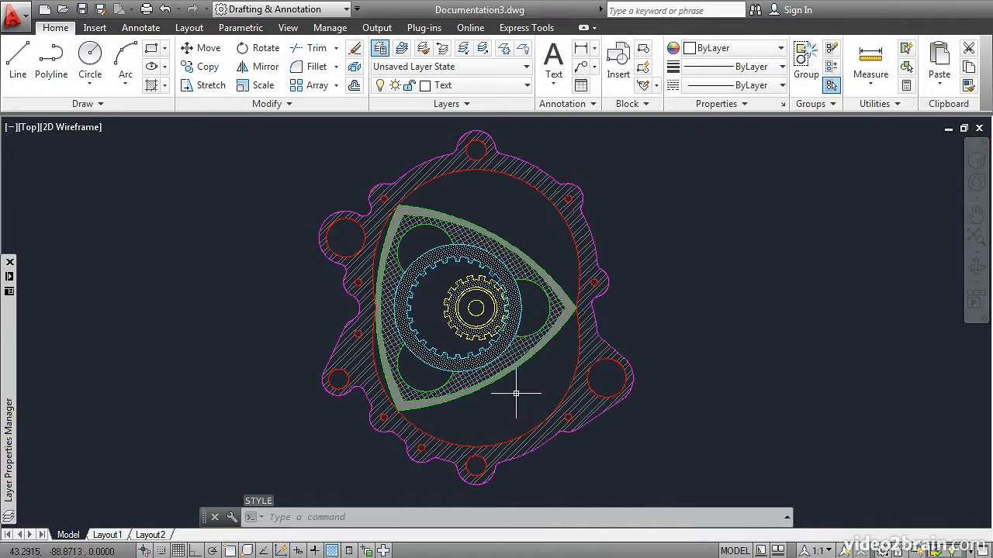
Add the two-line multiline text "Planetary Gears" inside the cyan ring gear, in the gap beside the yellow gear.
left_click(553, 68)
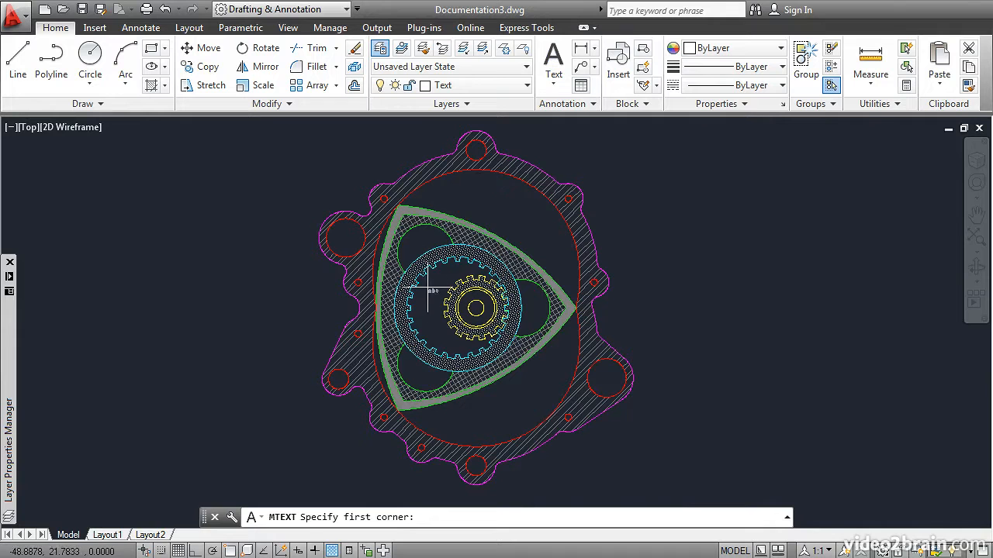
scroll(424, 294, "up", 4)
scroll(425, 295, "up", 2)
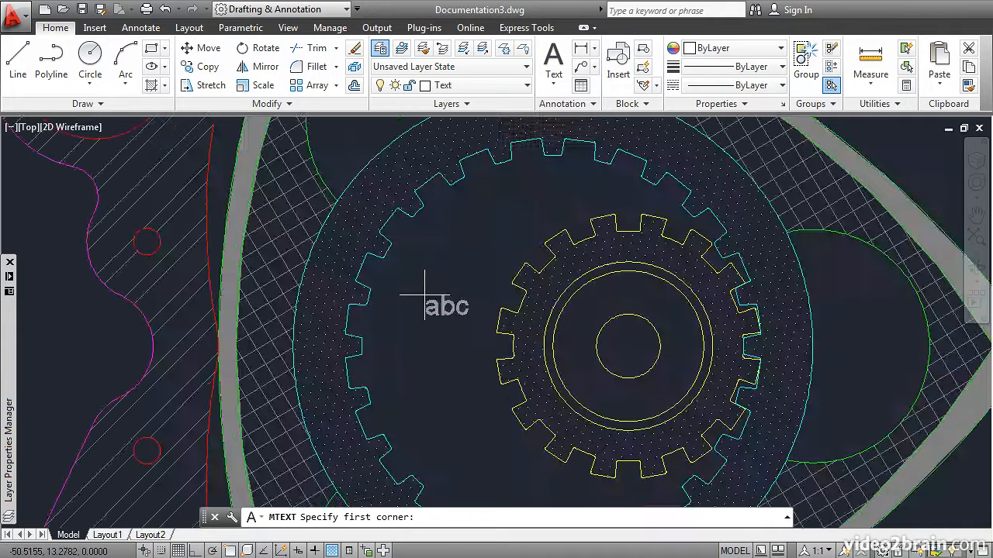
left_click(378, 295)
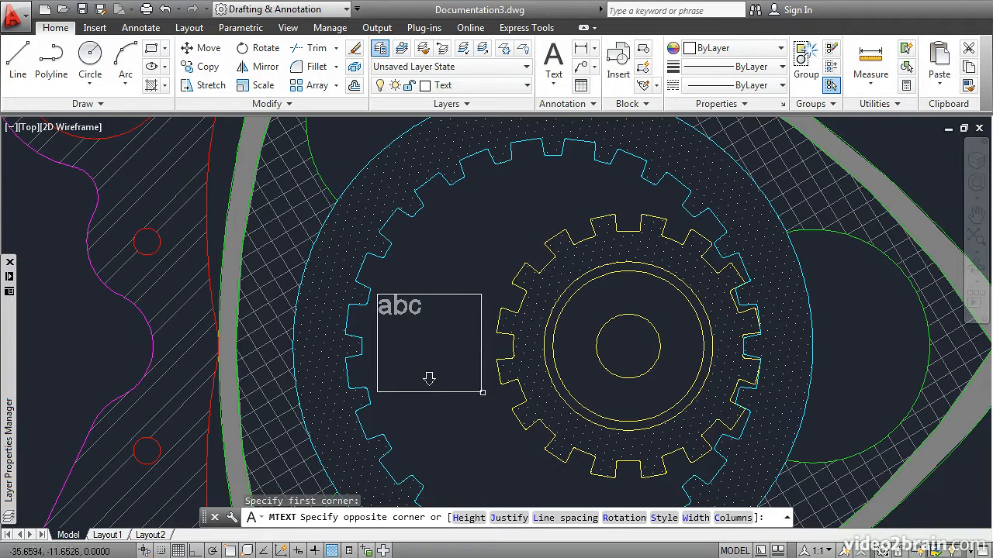
left_click(490, 396)
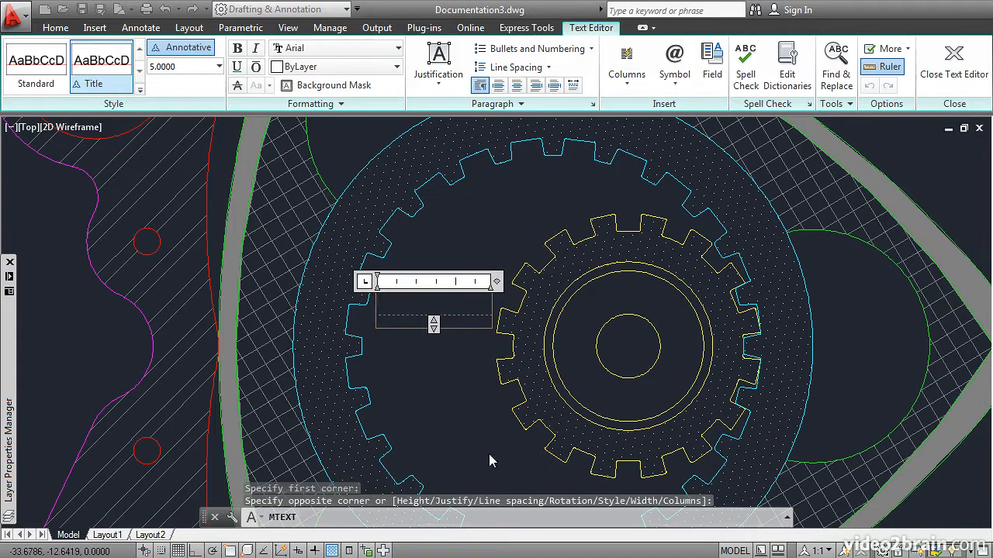
type("Plan")
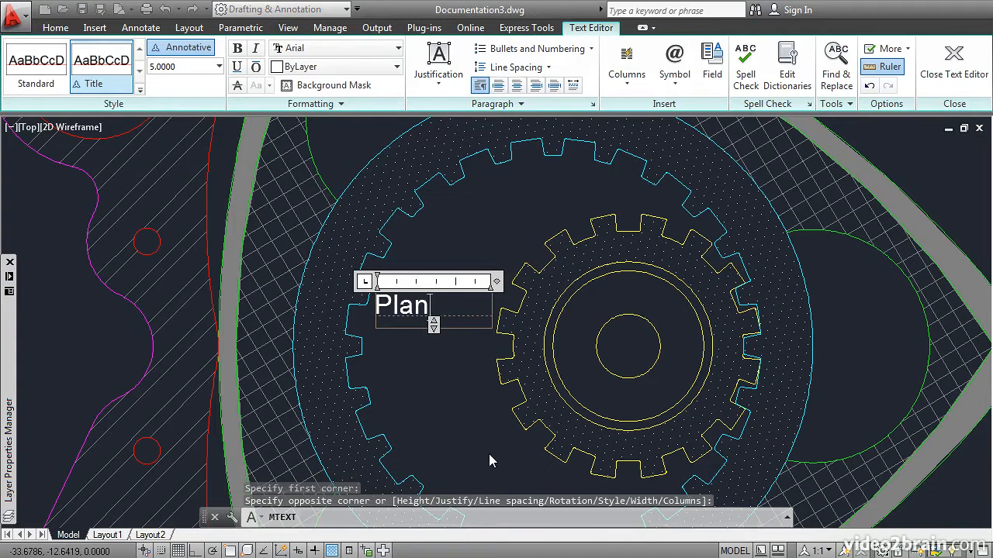
type("etary")
key("Return")
type("Gears")
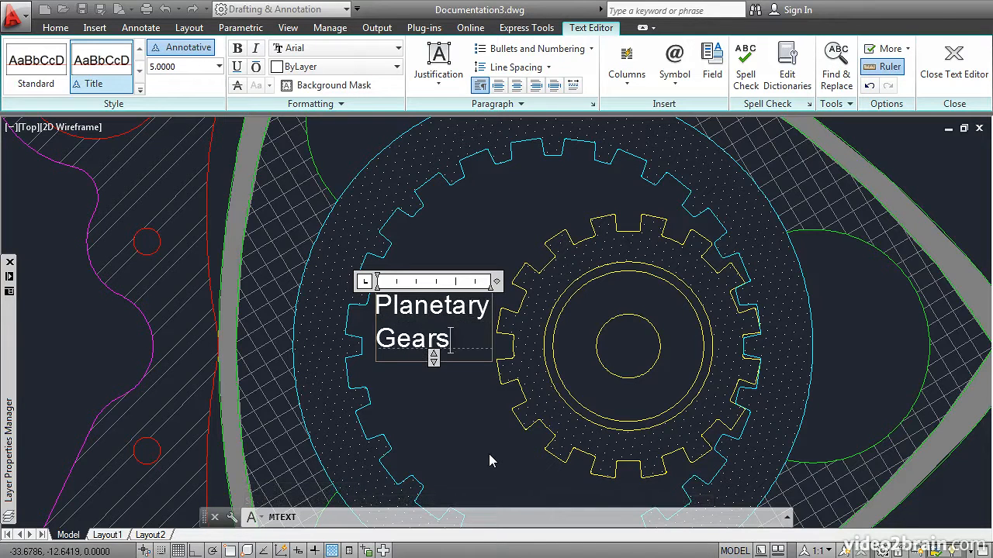
left_click(945, 76)
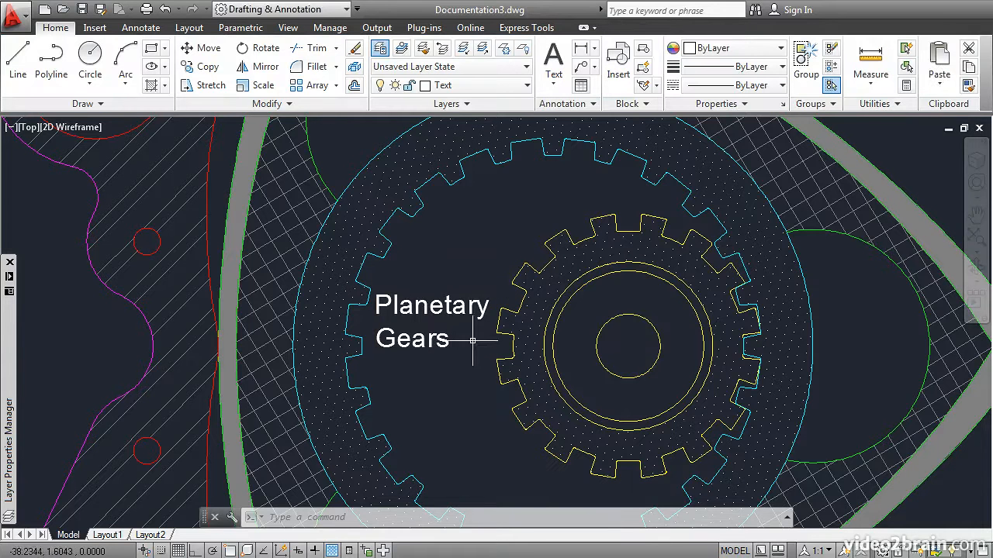
Move the "Planetary Gears" text slightly downward within the gap beside the yellow gear.
type("m")
key("Return")
left_click(448, 342)
key("Return")
left_click(453, 380)
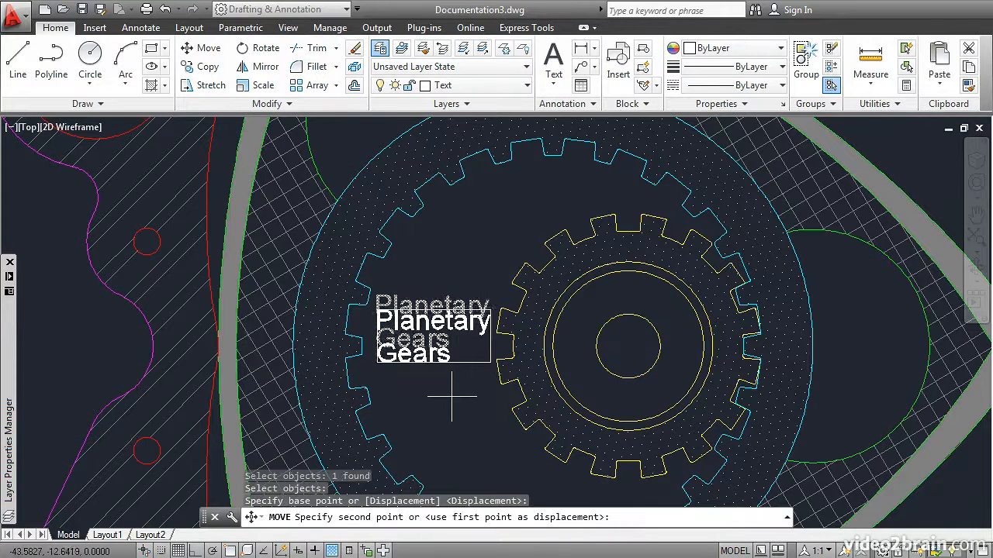
left_click(452, 398)
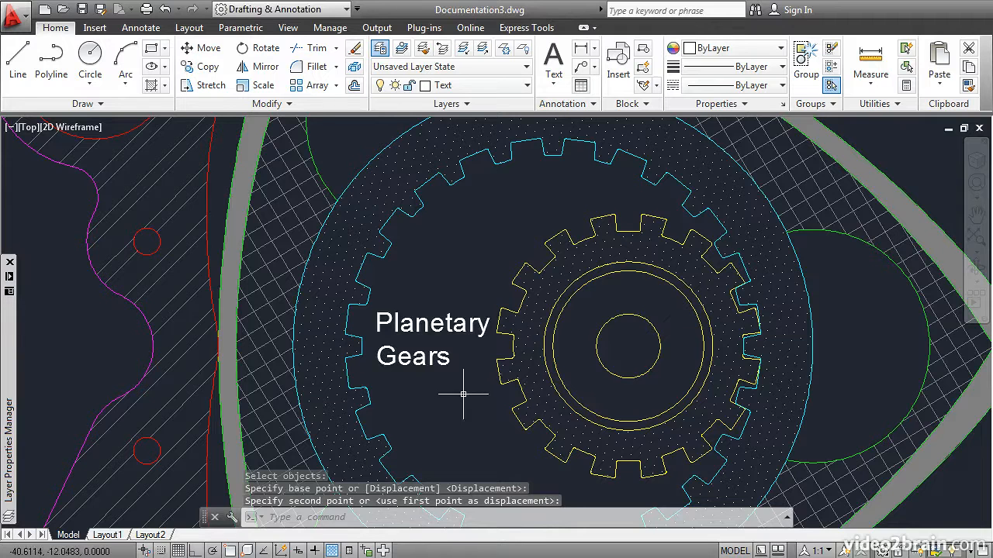
Turn on automatic adding of scales to annotative objects and set the annotation scale to 1:2.
scroll(463, 394, "down", 3)
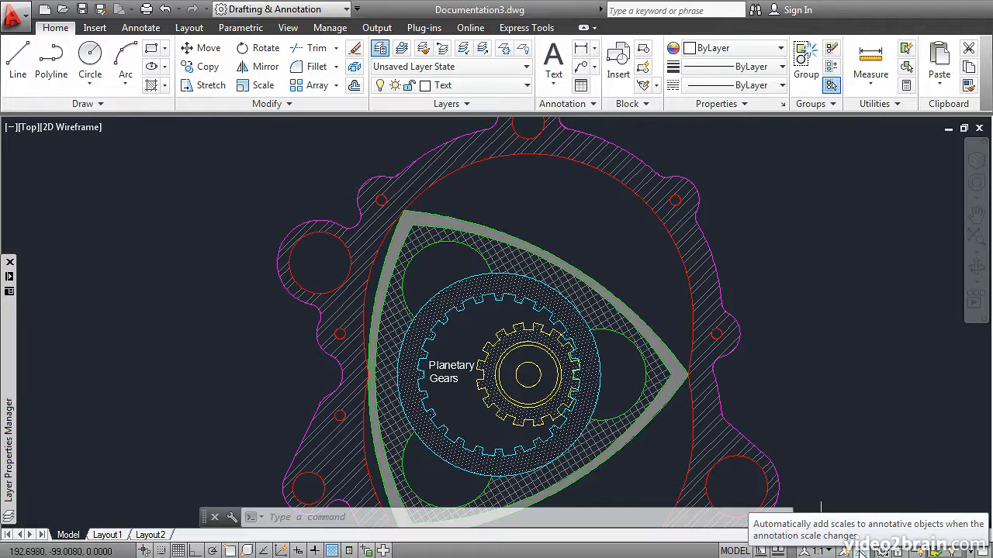
left_click(860, 549)
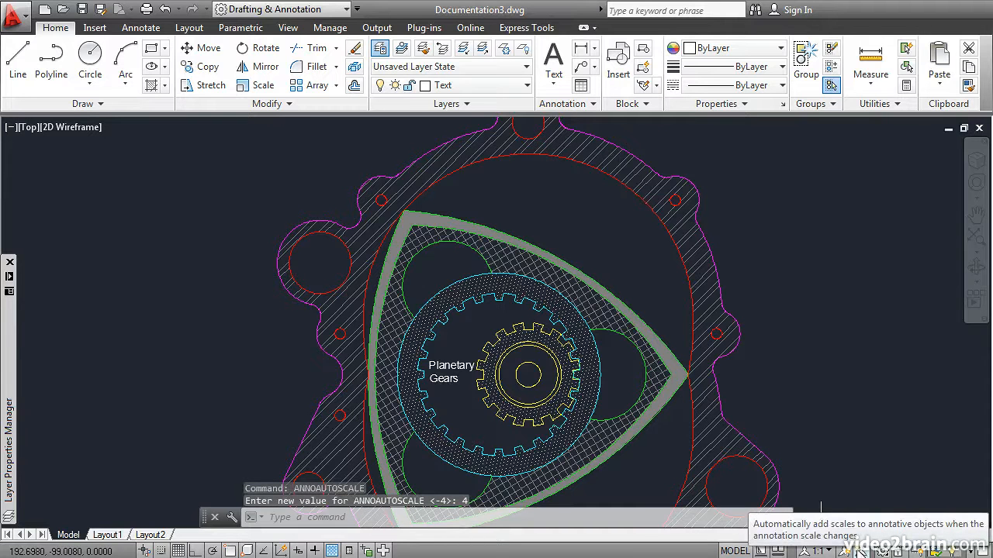
left_click(819, 550)
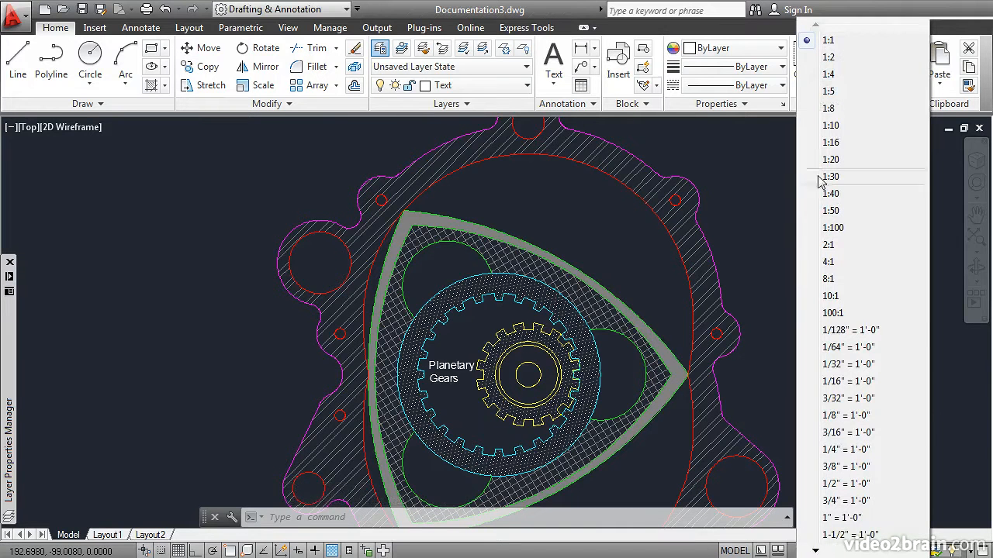
left_click(829, 58)
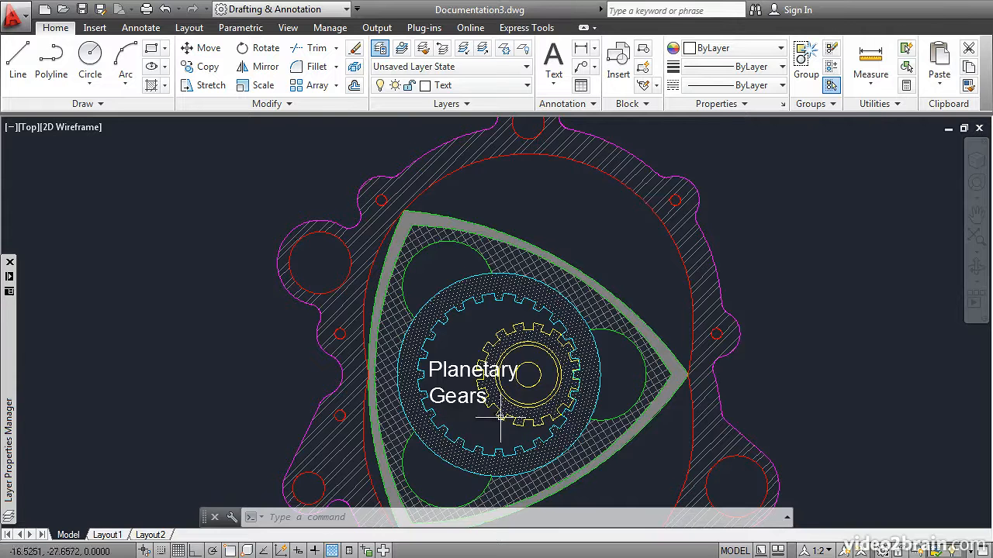
Move the 1:2 representation of the "Planetary Gears" text to the empty area above the rotor, inside the housing.
left_click(470, 400)
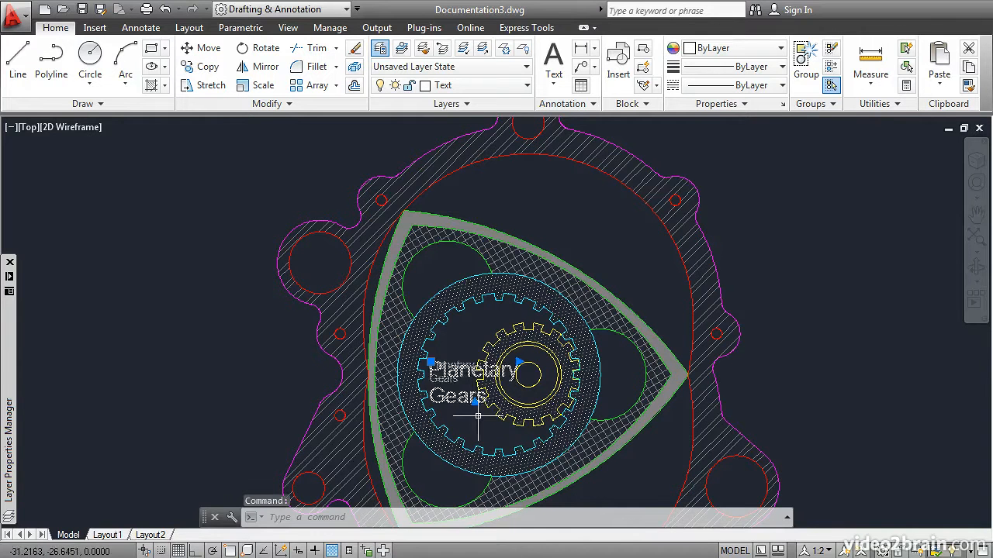
scroll(478, 417, "up", 4)
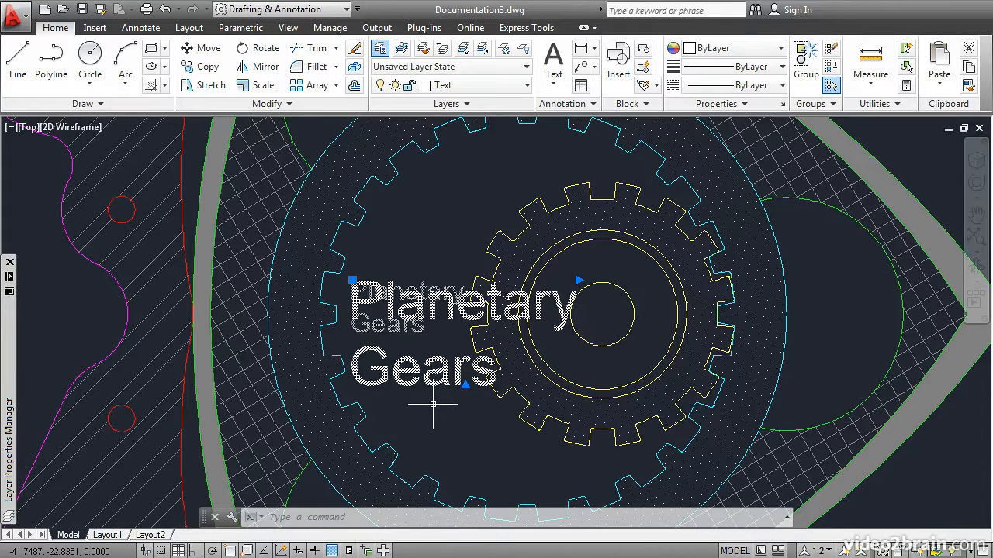
scroll(433, 404, "down", 4)
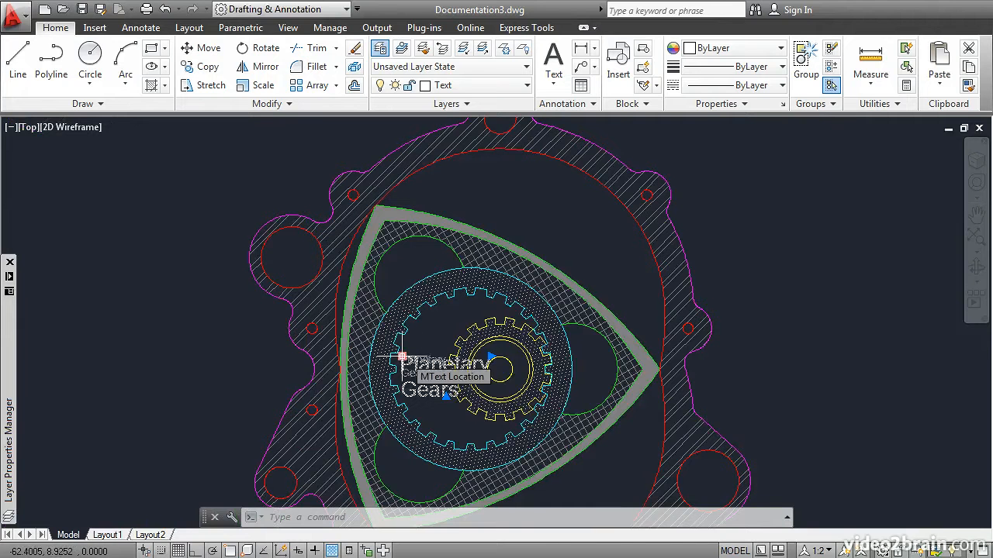
left_click(401, 357)
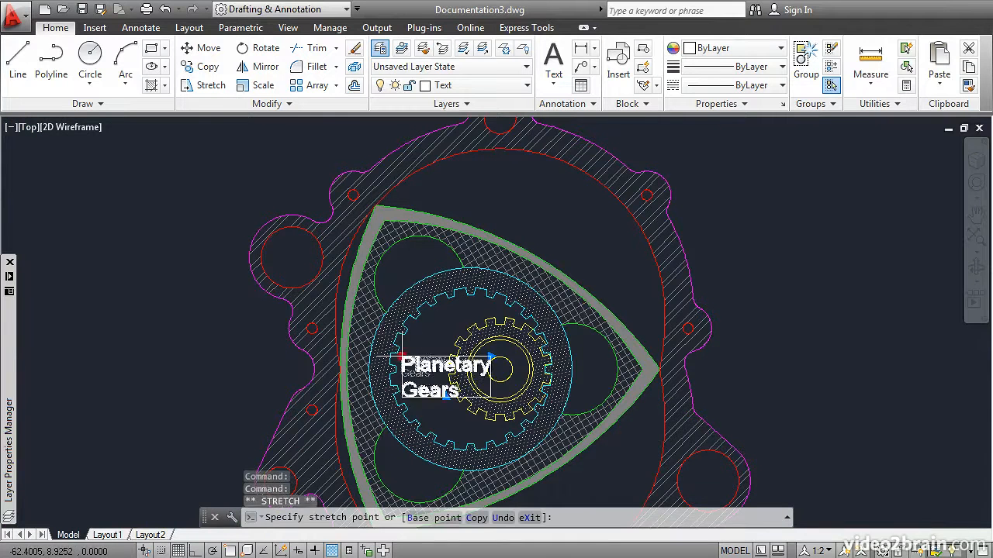
left_click(513, 191)
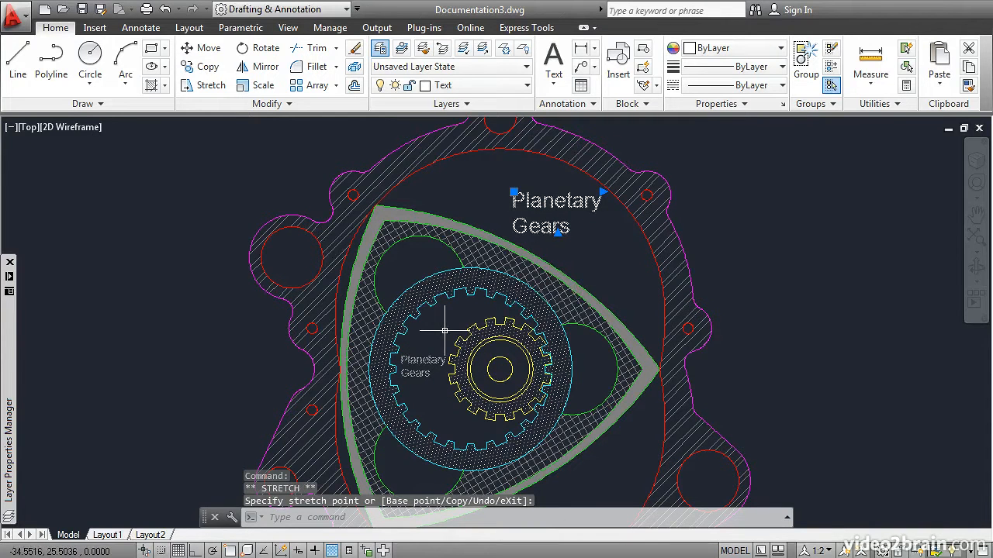
key("Escape")
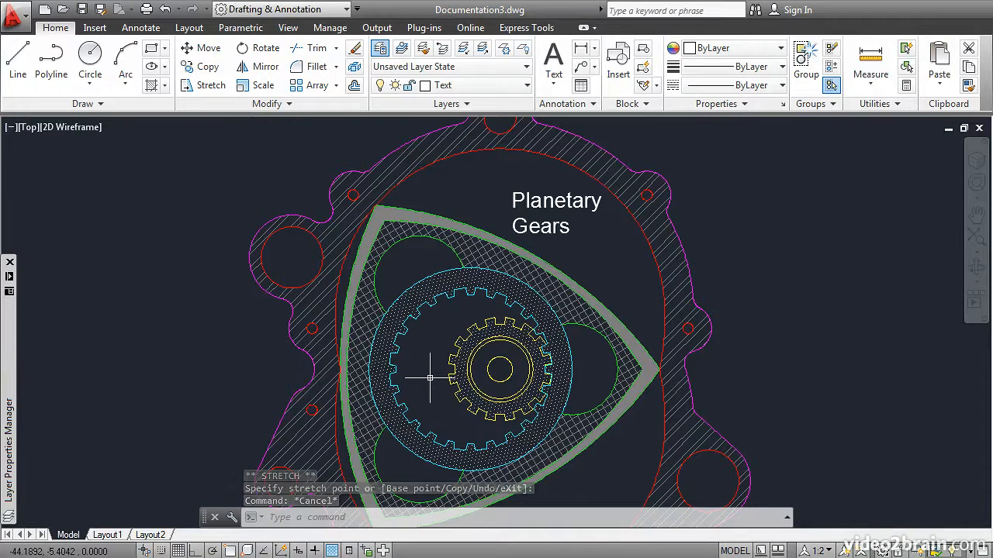
Set the annotation scale to 1:1 and switch to Layout1.
left_click(818, 551)
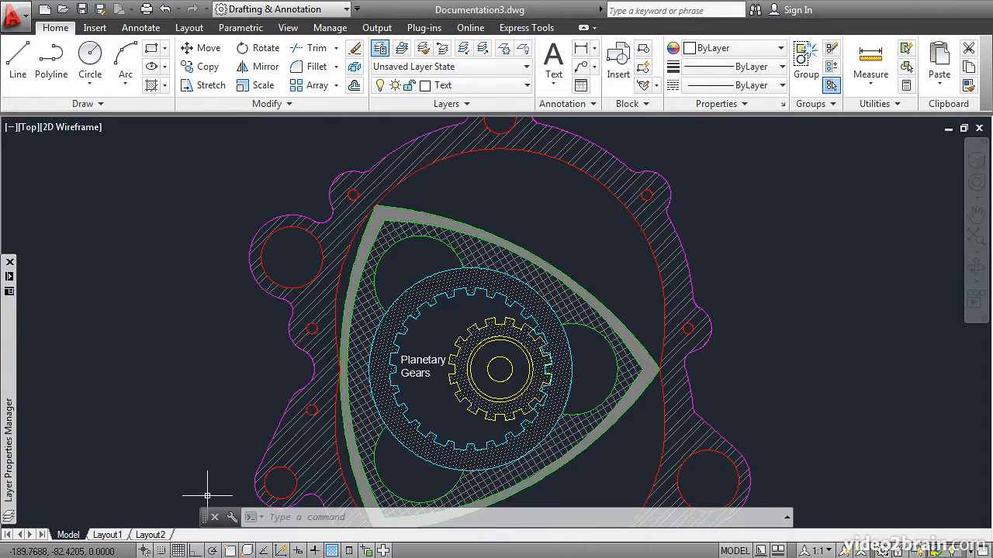
left_click(108, 535)
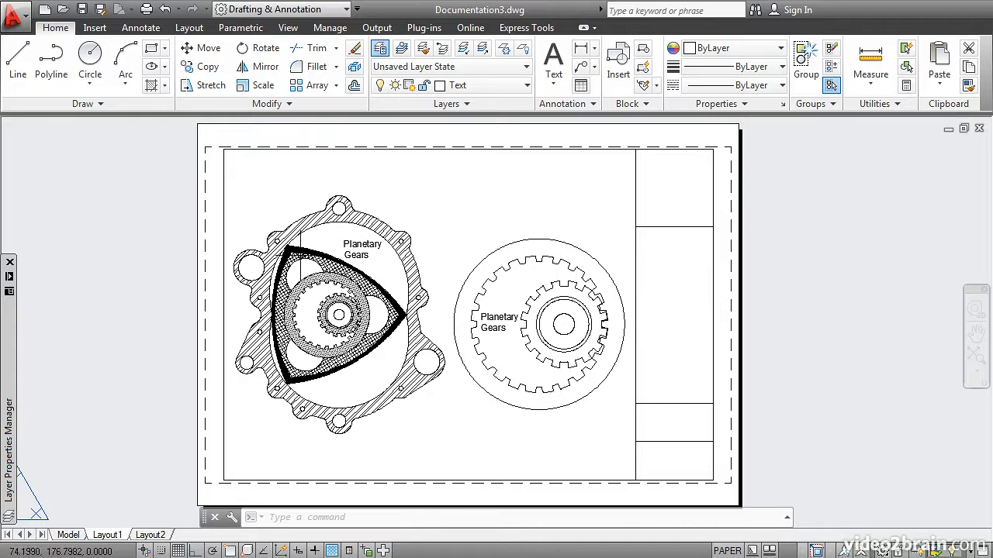
Draw a leader beside the housing view's "Planetary Gears" text: a short horizontal line continuing diagonally to the dotted ring gear.
scroll(339, 272, "up", 4)
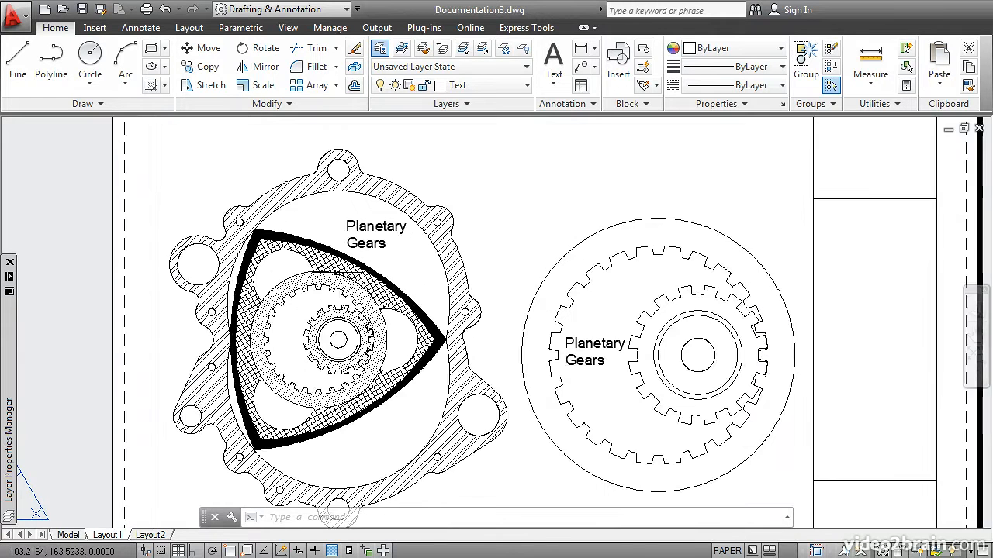
scroll(339, 272, "up", 2)
middle_click_drag(339, 273, 376, 312)
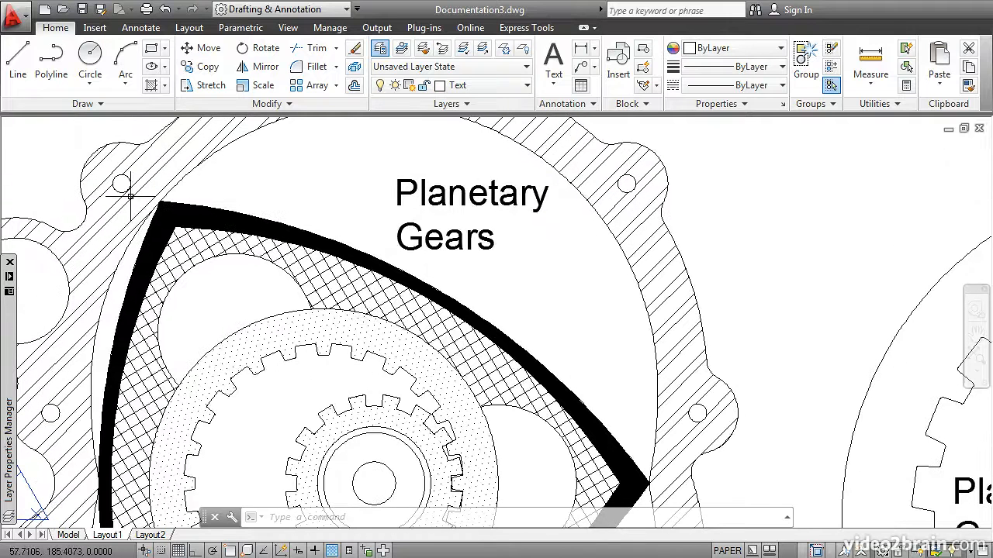
left_click(17, 62)
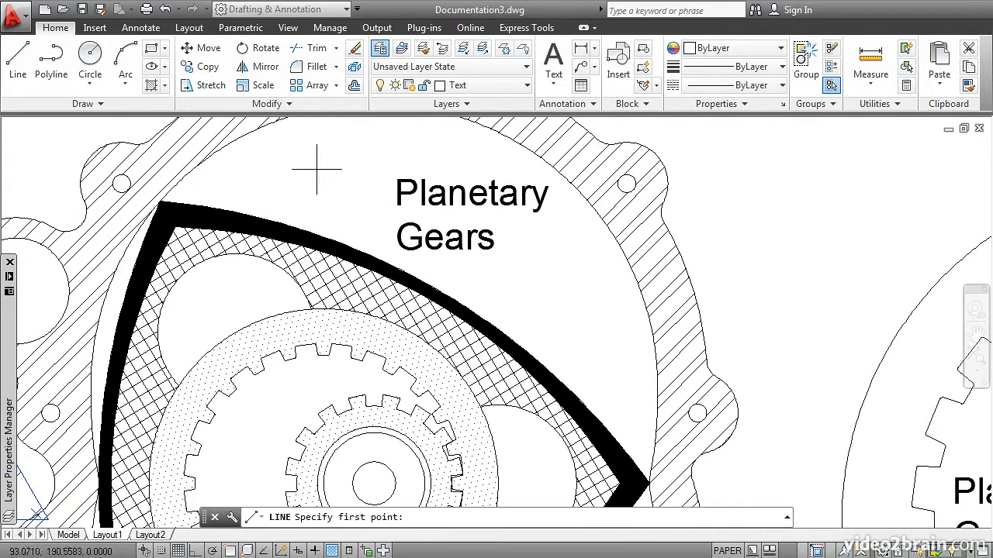
left_click(387, 192)
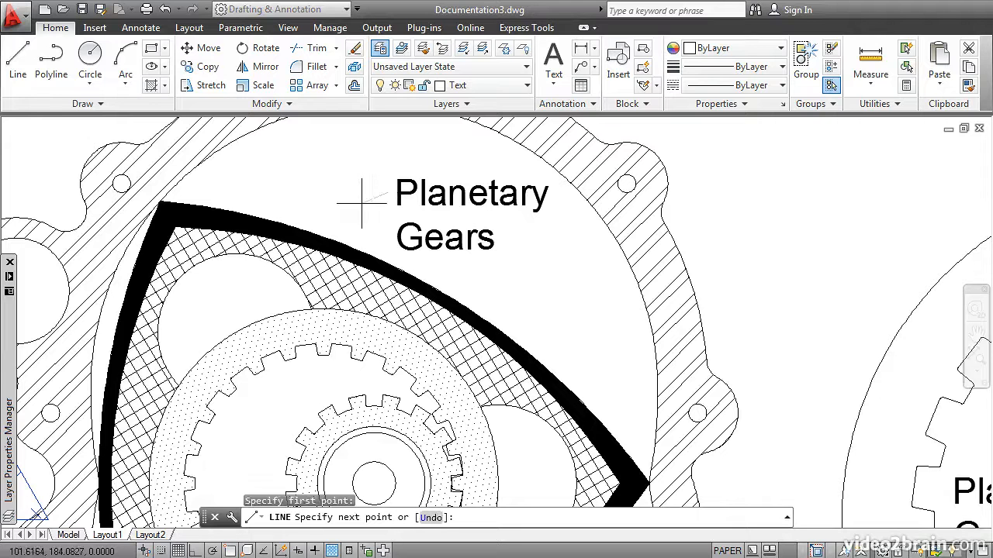
left_click(194, 550)
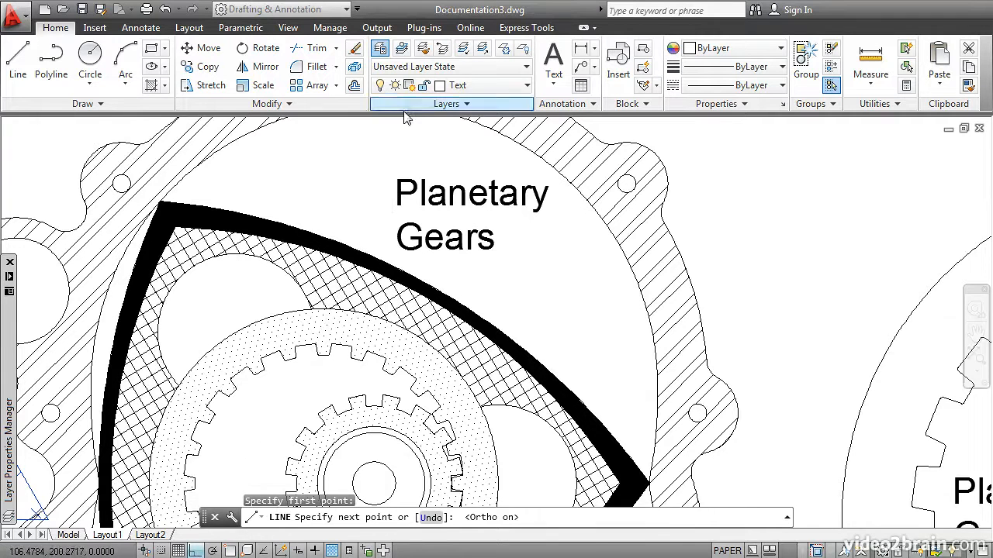
left_click(355, 194)
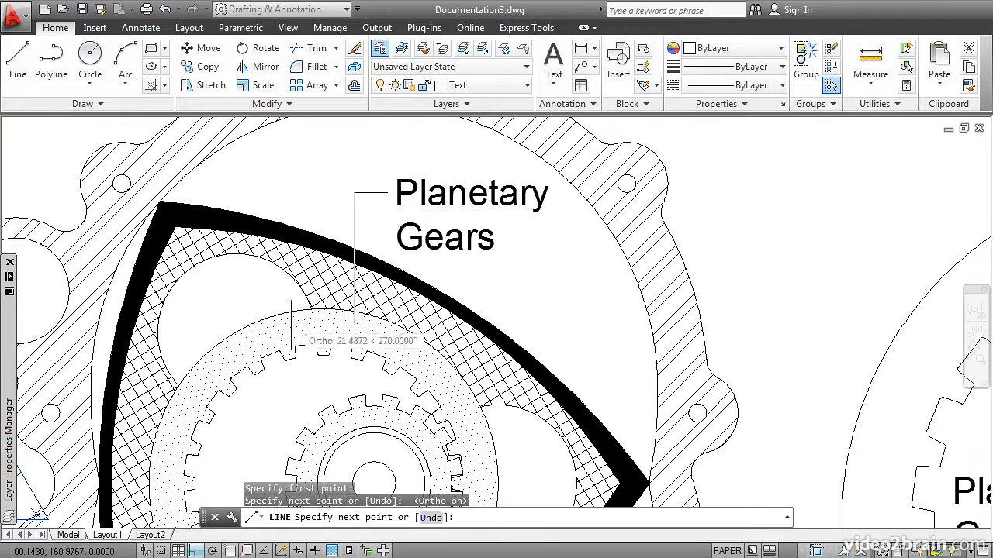
left_click(194, 550)
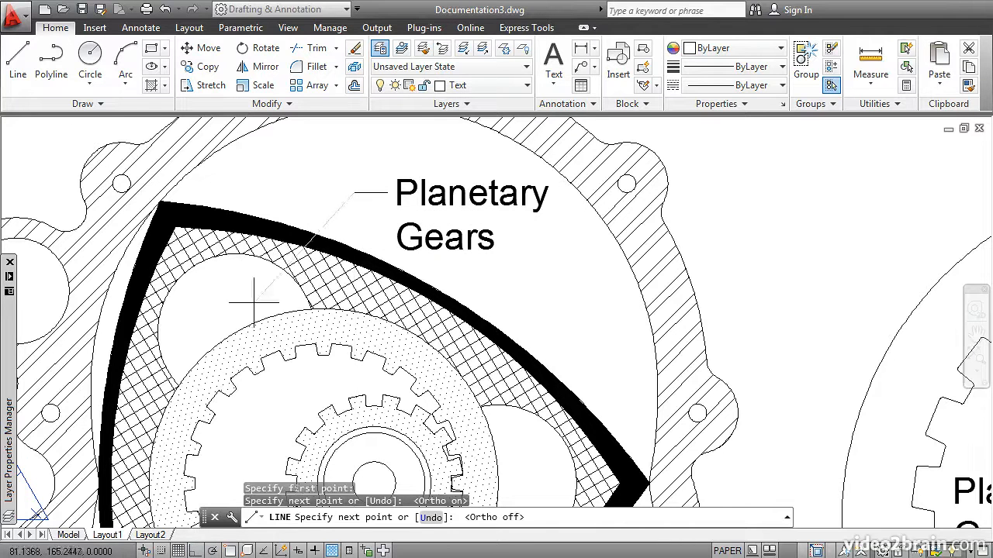
left_click(239, 353)
key("Return")
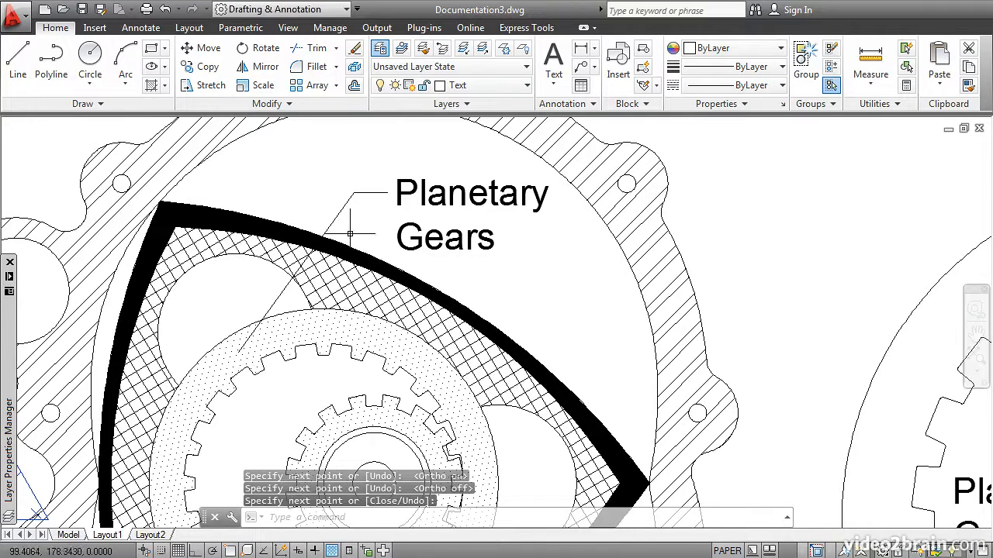
Draw a second leader line from the endpoint at the first leader's elbow to the small inner gear.
key("Return")
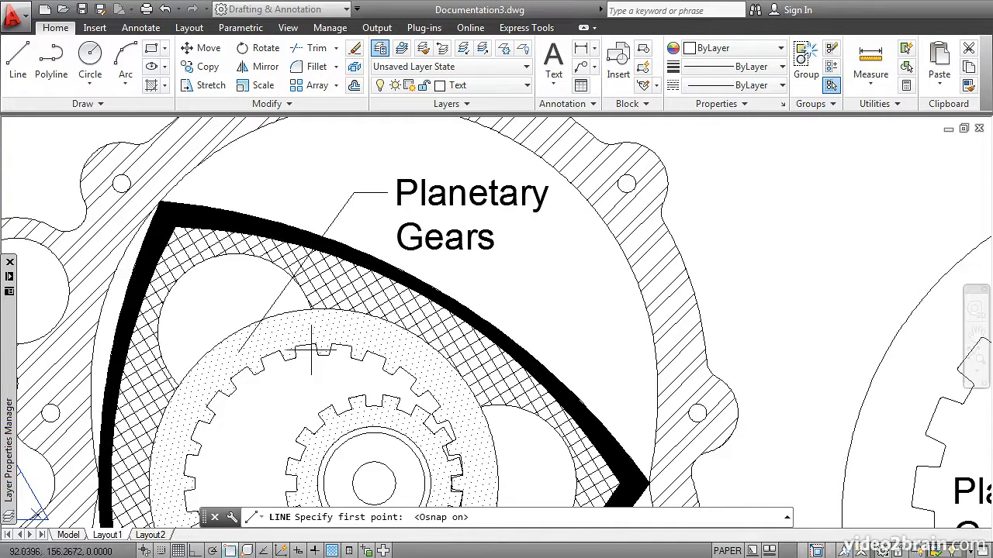
left_click(353, 192)
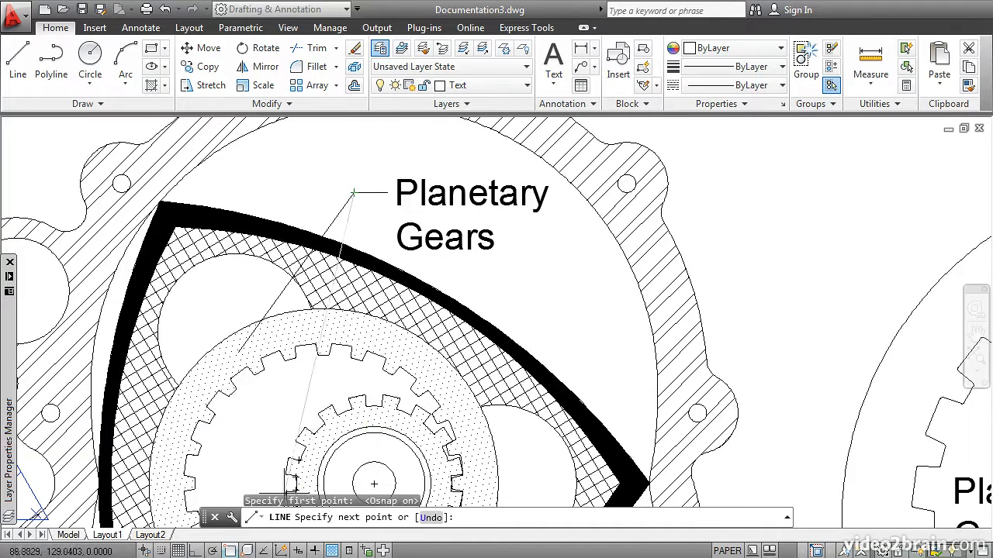
key("F3")
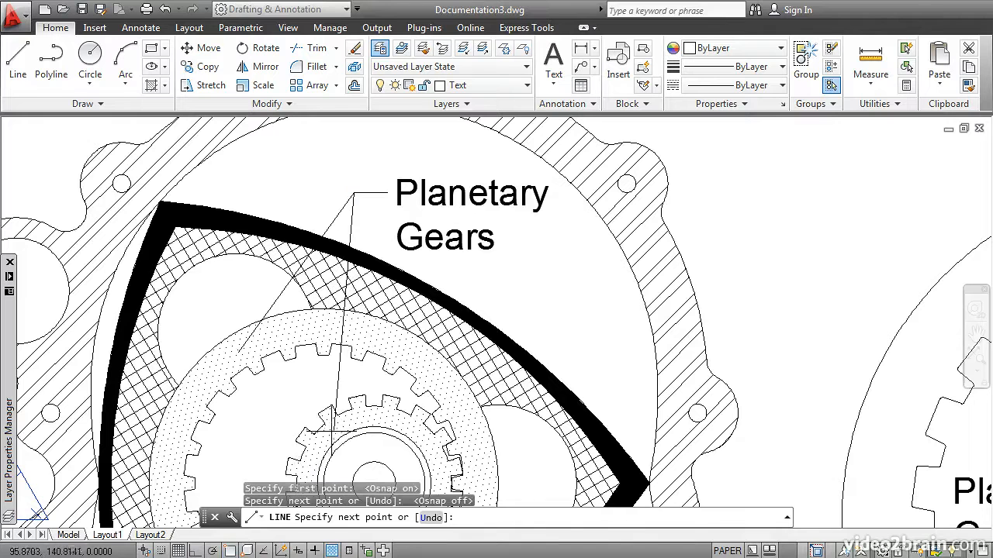
left_click(334, 429)
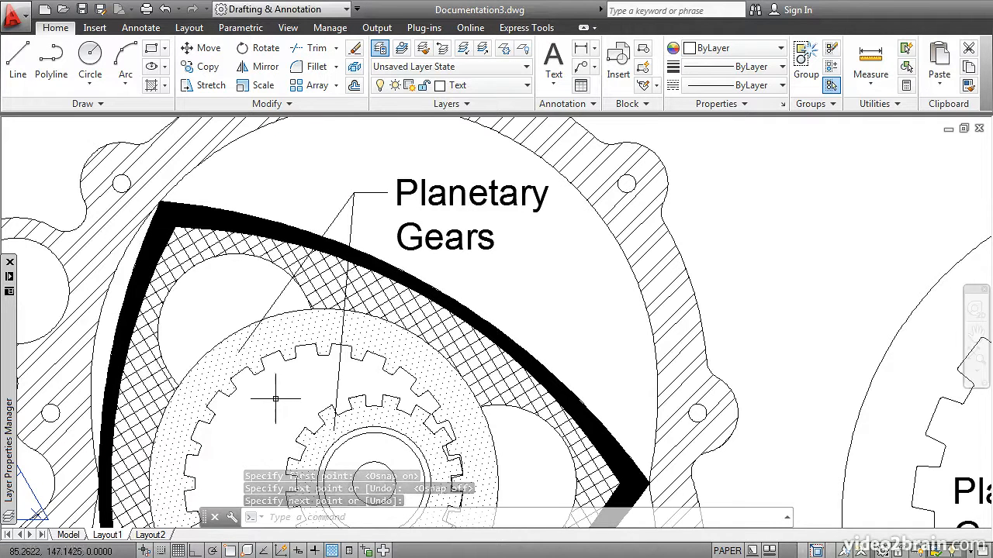
Place a donut with inside diameter 0 and outside diameter 2 on the leader endpoint at the dotted ring gear.
scroll(267, 399, "down", 2)
scroll(353, 306, "up", 2)
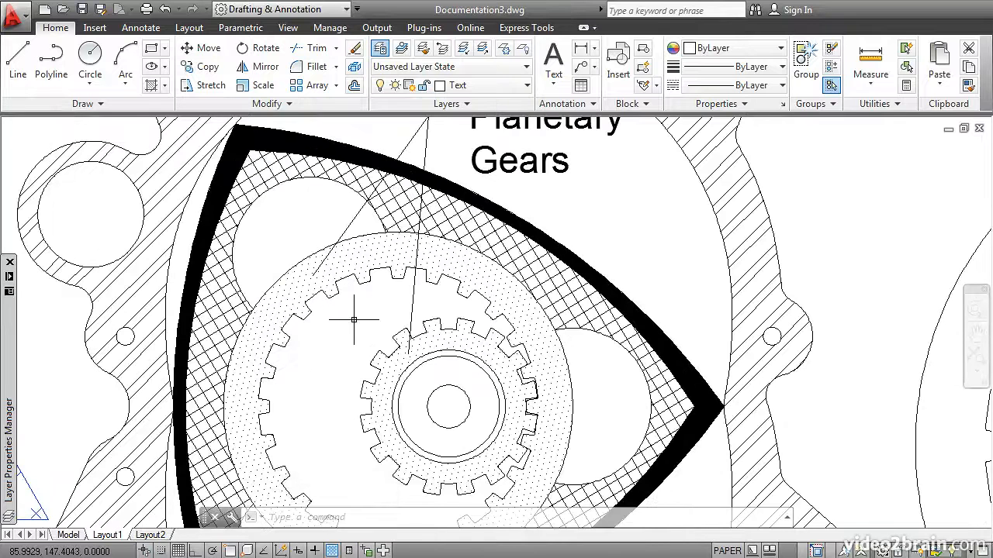
type("donu")
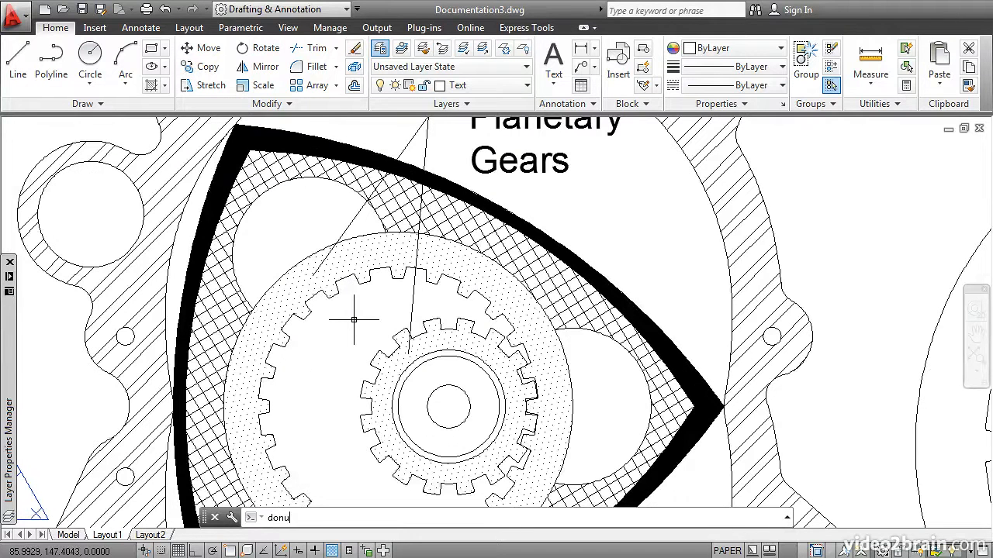
key("Return")
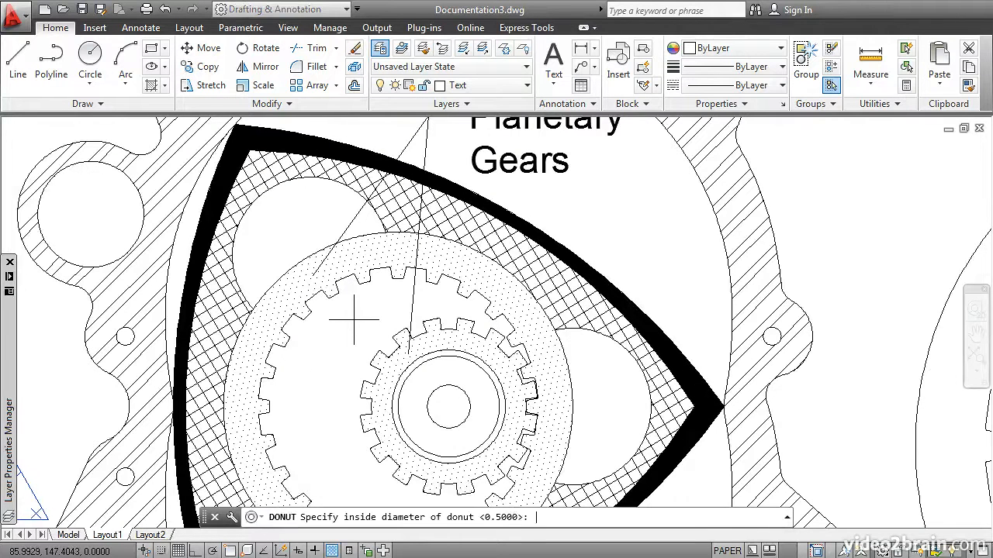
type("0")
key("Return")
type("2")
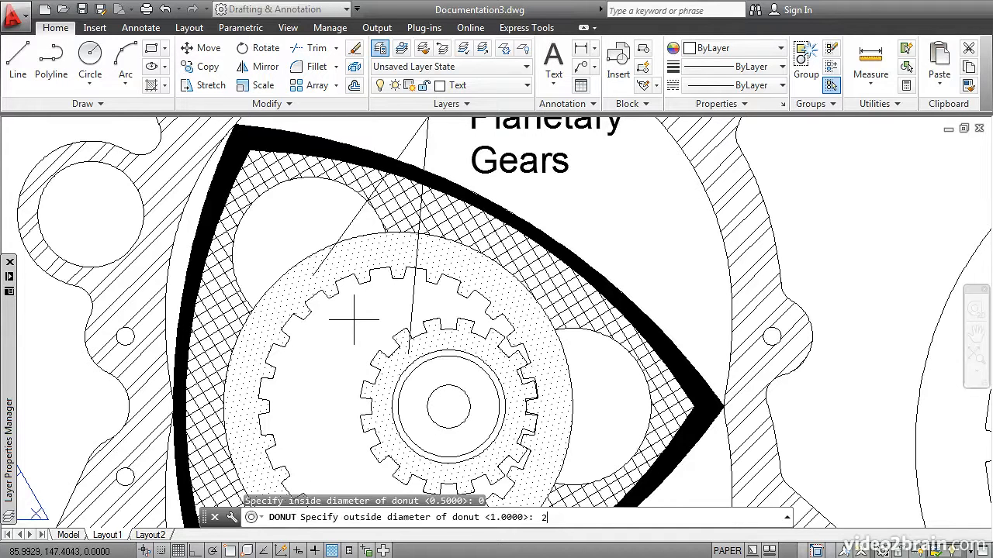
key("Return")
left_click(354, 319)
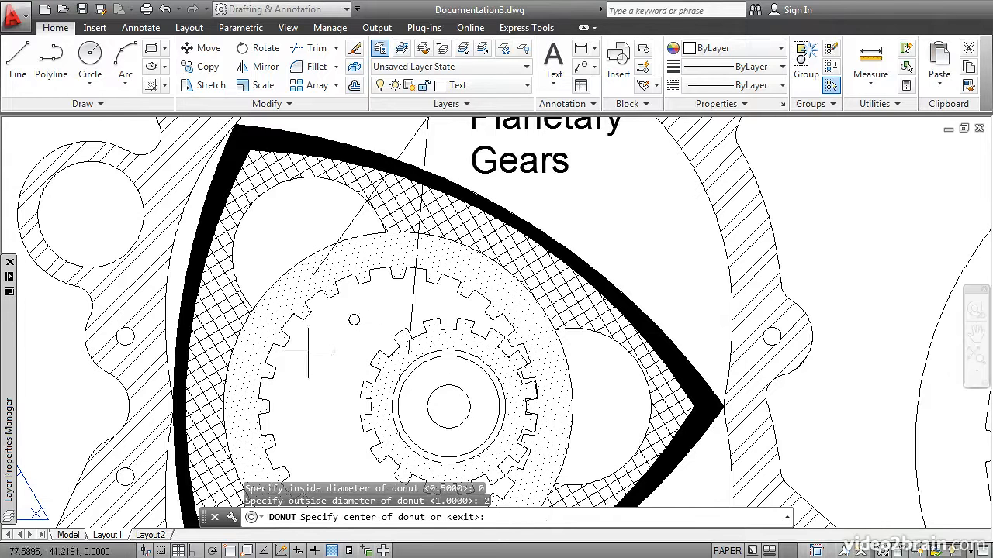
right_click(326, 332, "shift")
left_click(368, 288)
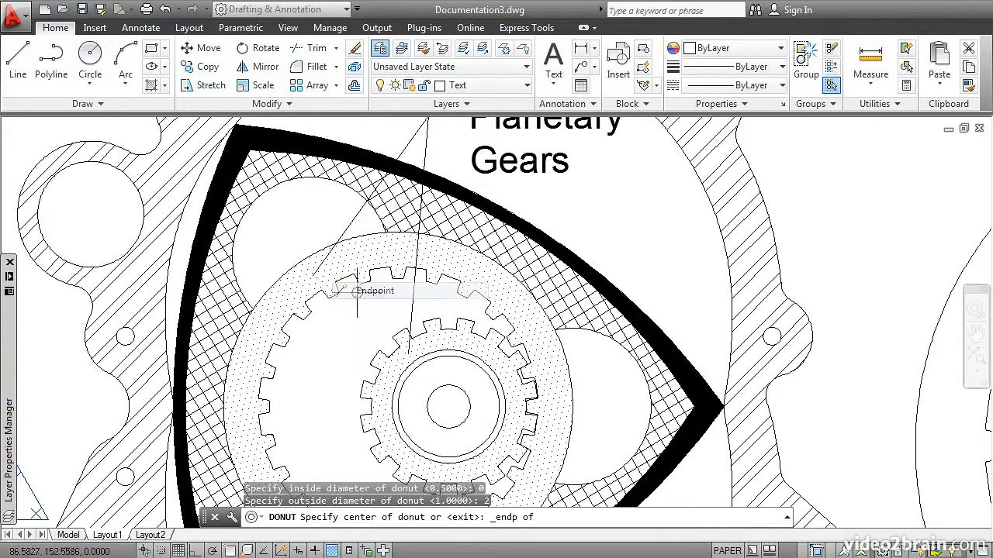
left_click(314, 274)
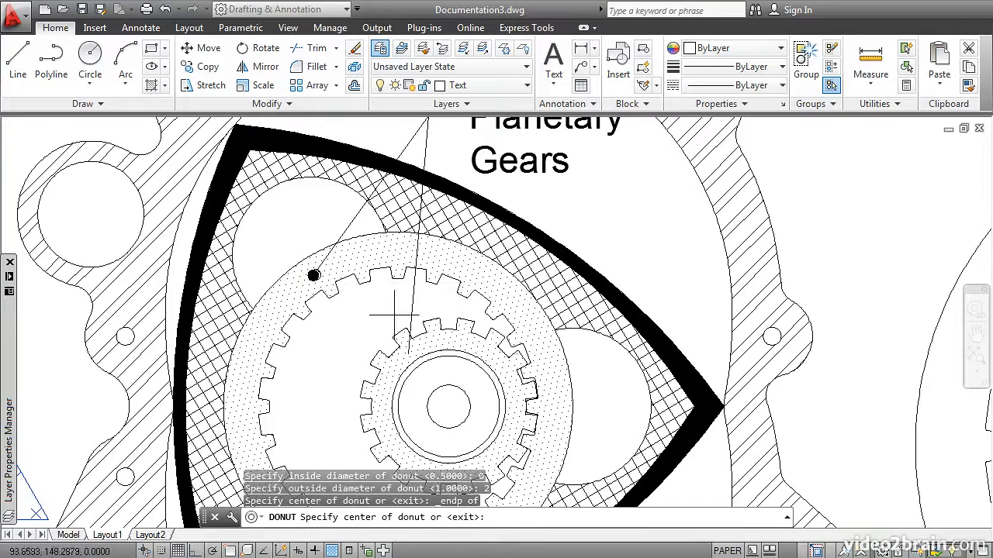
Place another donut of the same size on the leader endpoint at the small inner gear and finish the command.
right_click(380, 285, "shift")
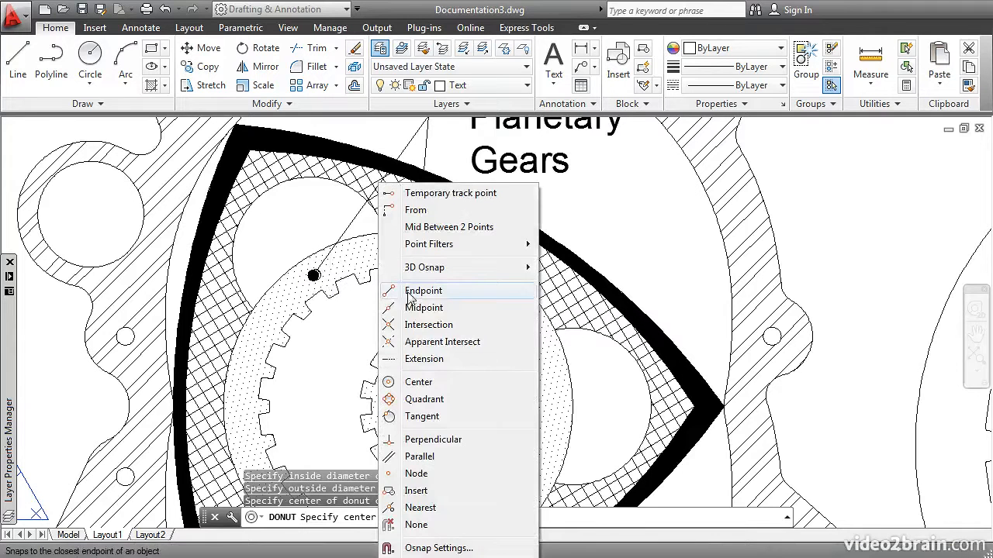
left_click(411, 291)
left_click(409, 354)
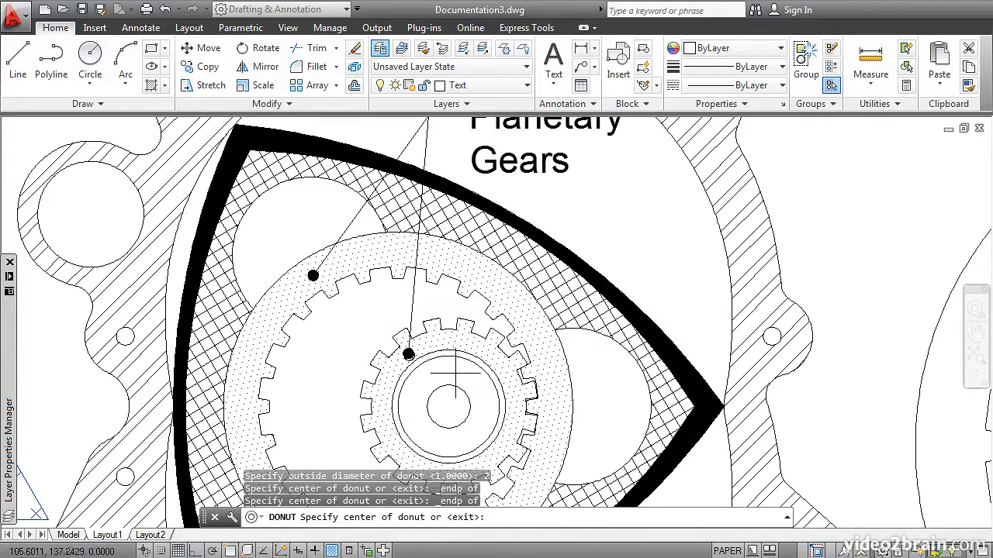
key("Return")
Activate the housing viewport and the planetary gear viewport in turn to check them, and return to paper space.
scroll(493, 390, "down", 2)
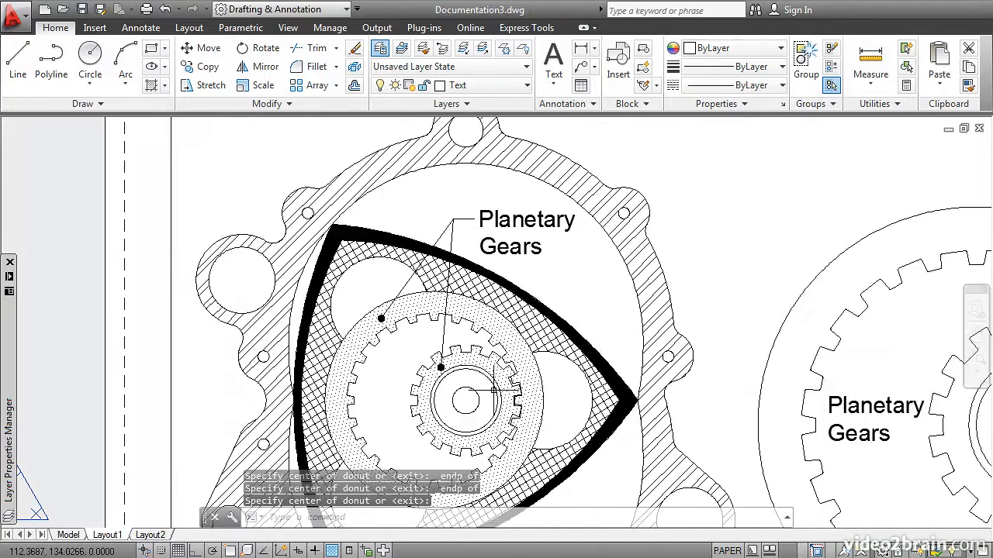
scroll(494, 390, "down", 2)
middle_click_drag(477, 332, 423, 296)
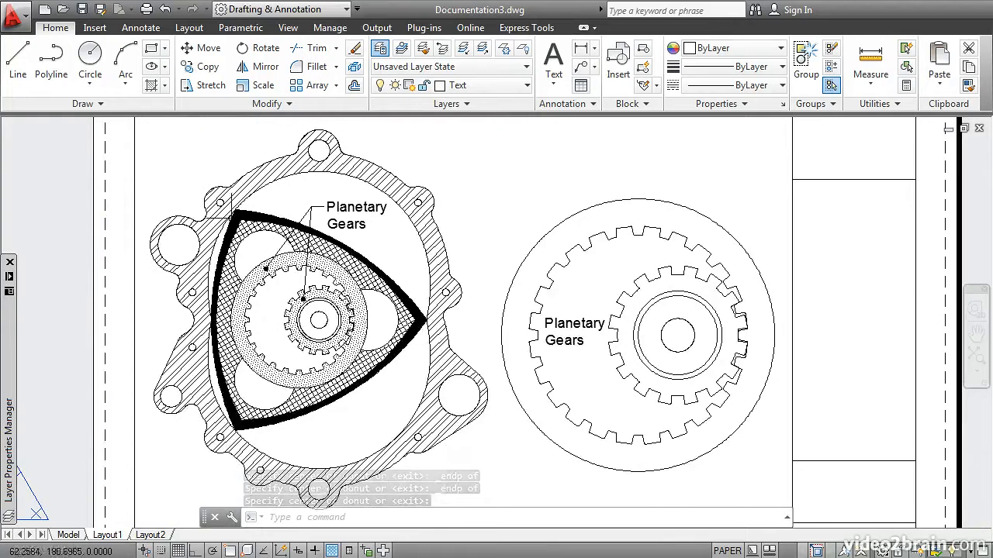
double_click(393, 251)
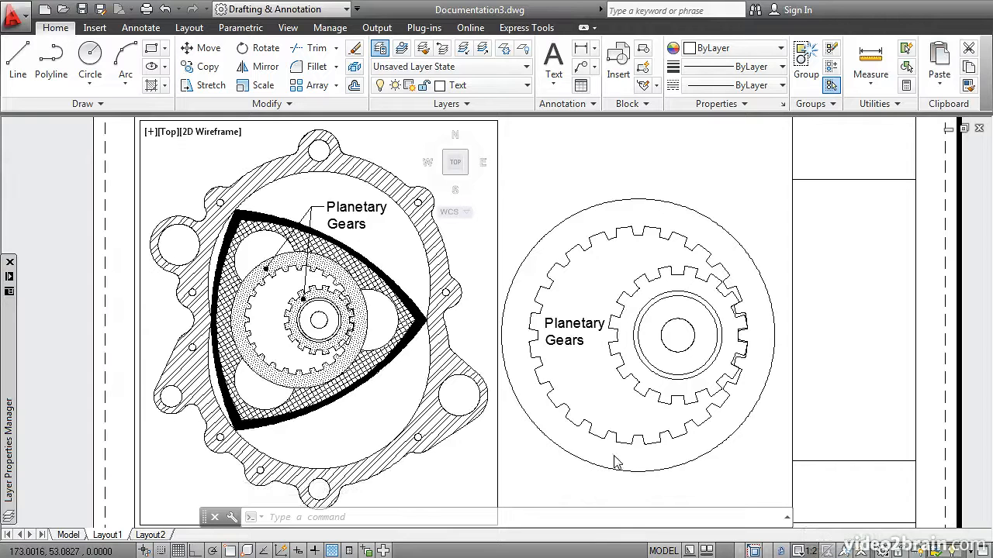
left_click(576, 364)
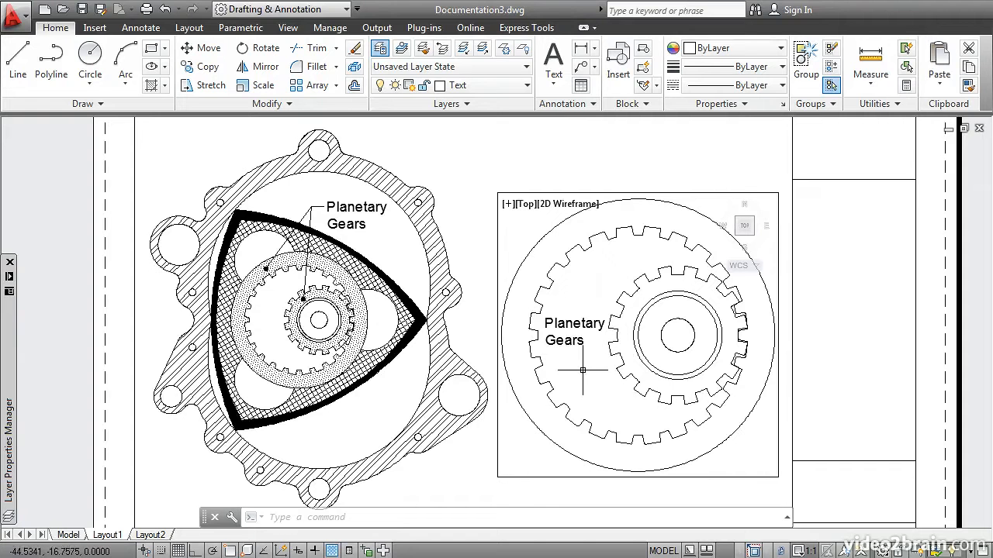
double_click(534, 489)
Create a multiline text box inside the lowest cell of the title block and enter M1.
middle_click_drag(613, 456, 483, 317)
scroll(526, 384, "down", 2)
scroll(485, 318, "up", 2)
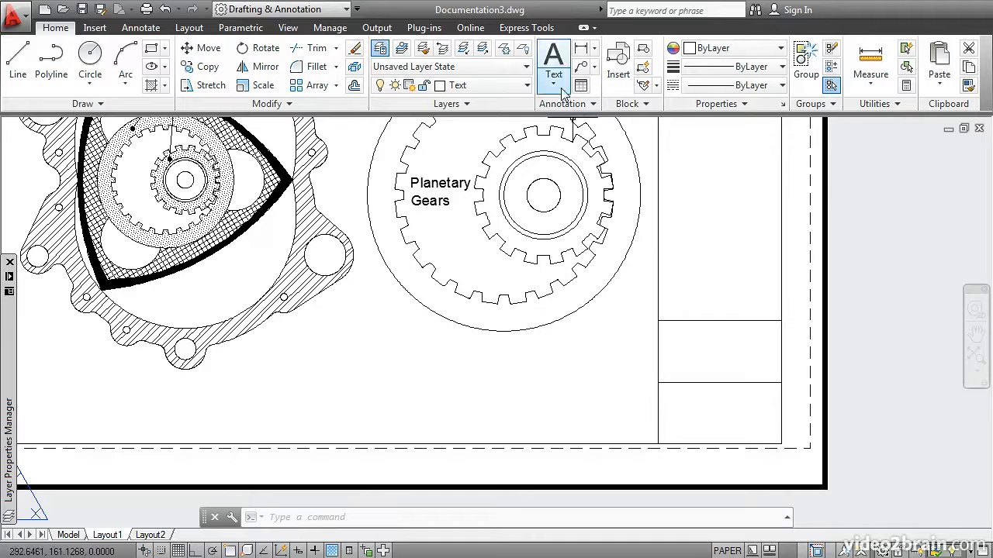
left_click(553, 62)
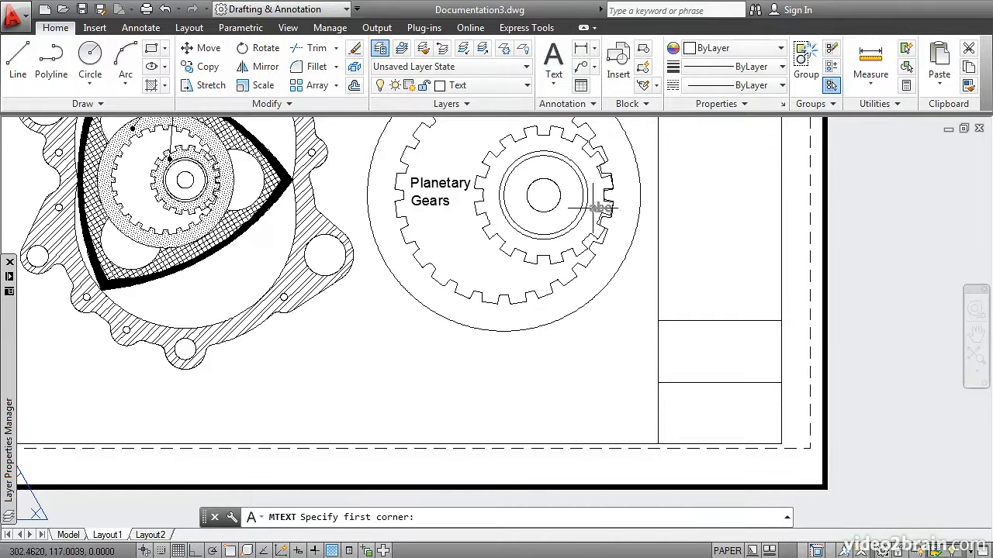
left_click(678, 391)
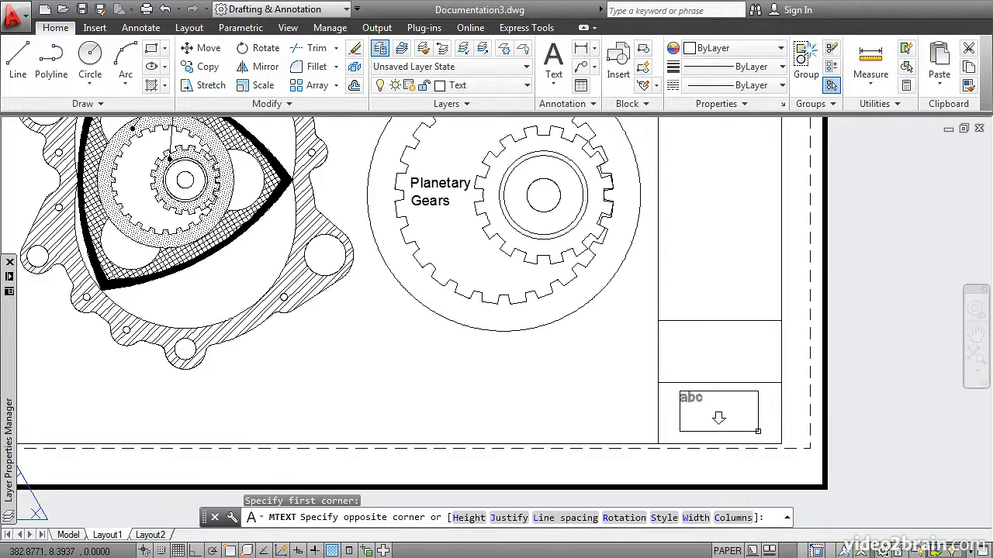
left_click(758, 432)
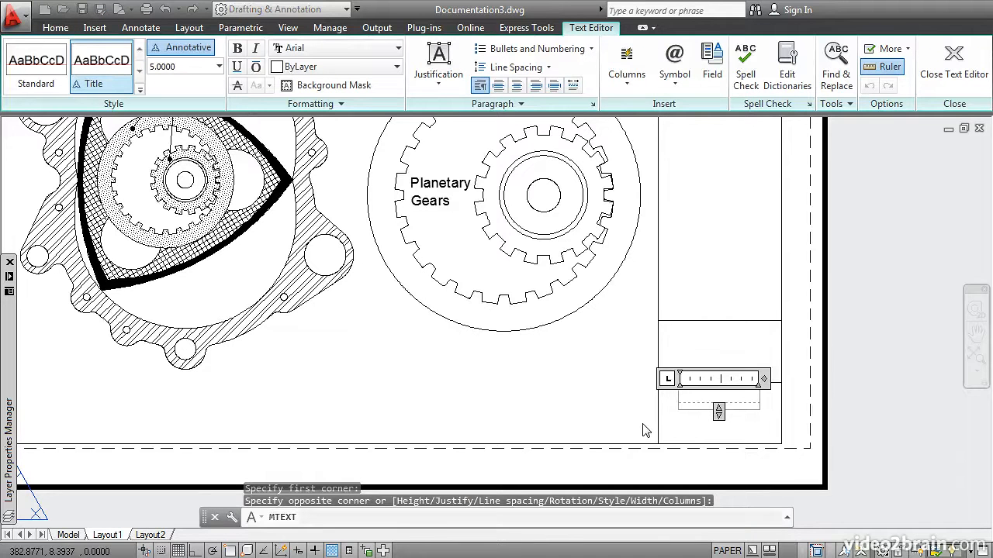
type("M1")
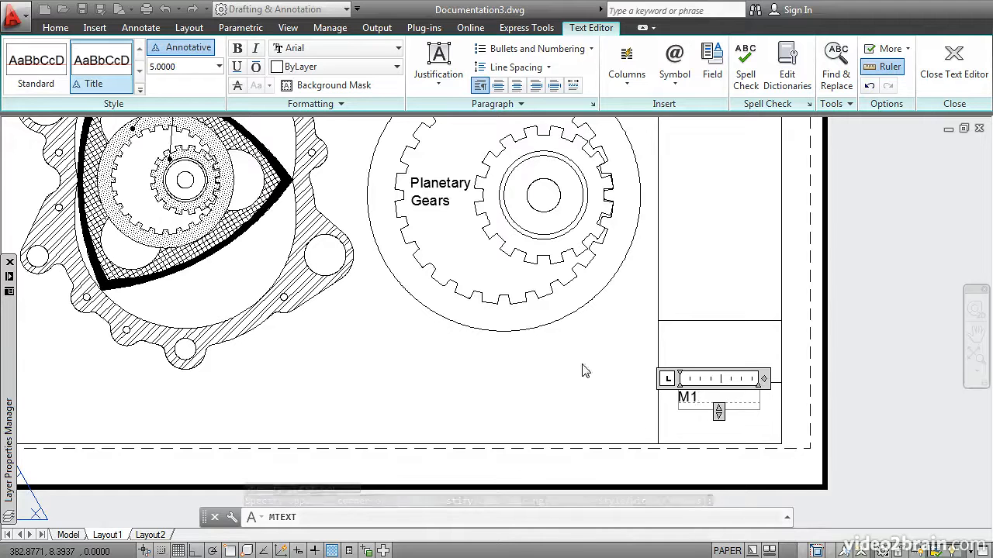
Set the M1 text's justification to Middle Center and finish editing the text.
left_click(435, 76)
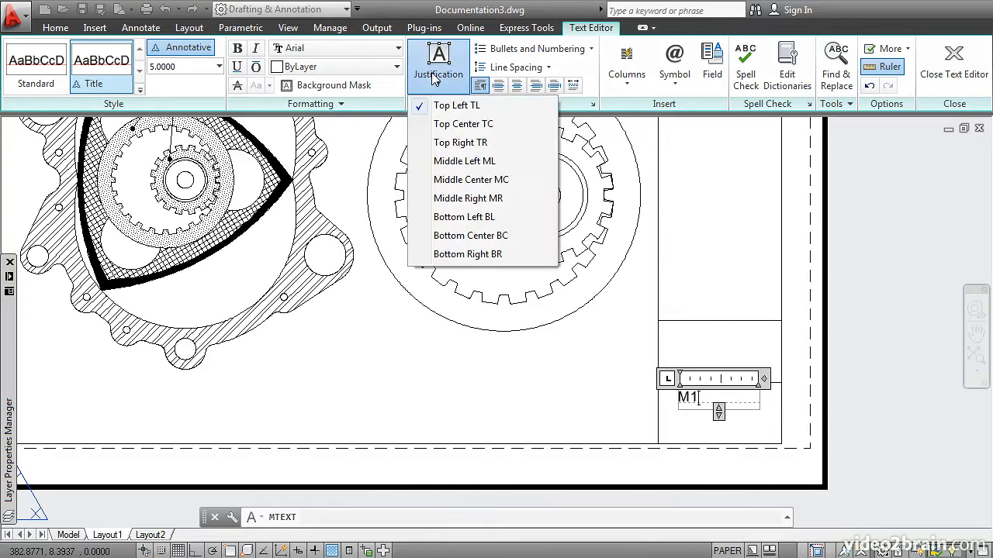
left_click(461, 180)
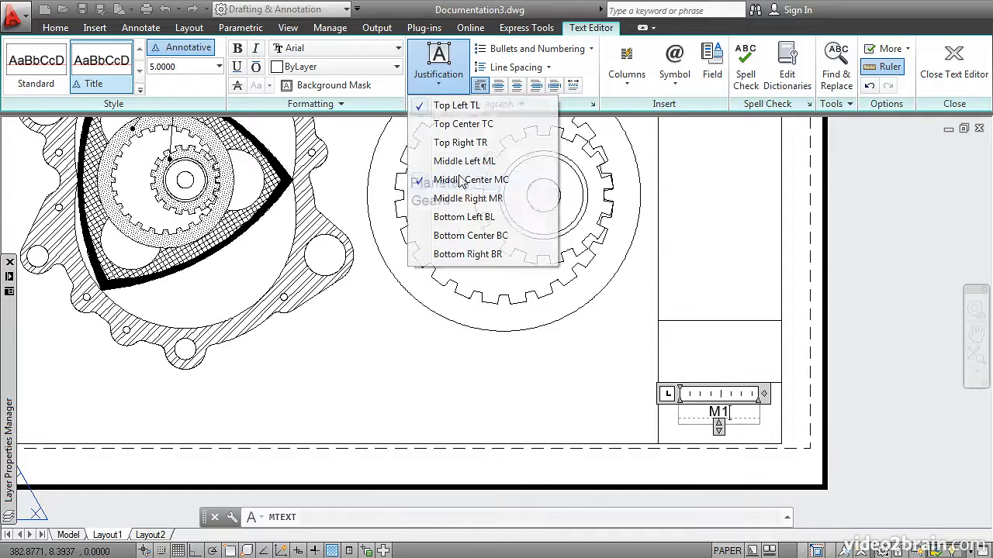
left_click(962, 66)
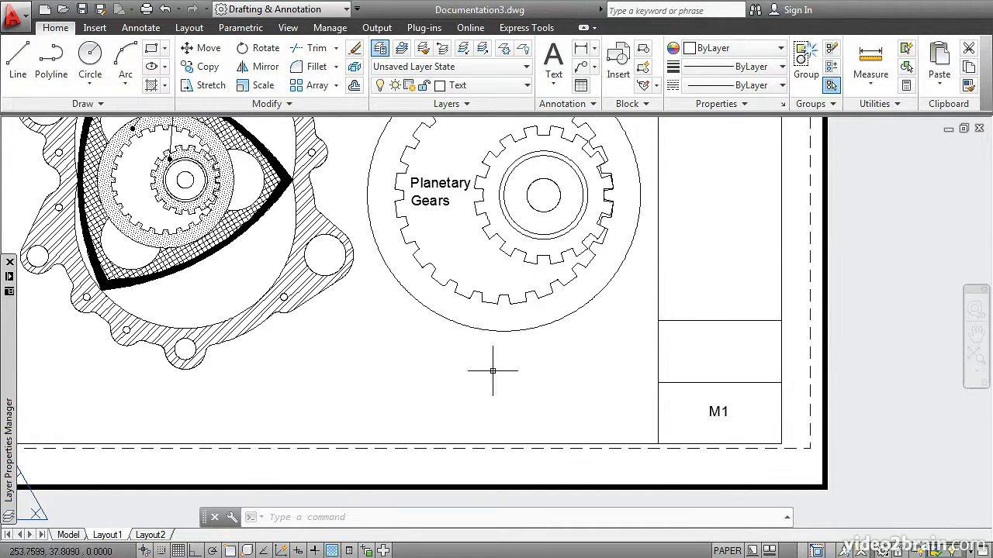
middle_click_drag(377, 299, 480, 364)
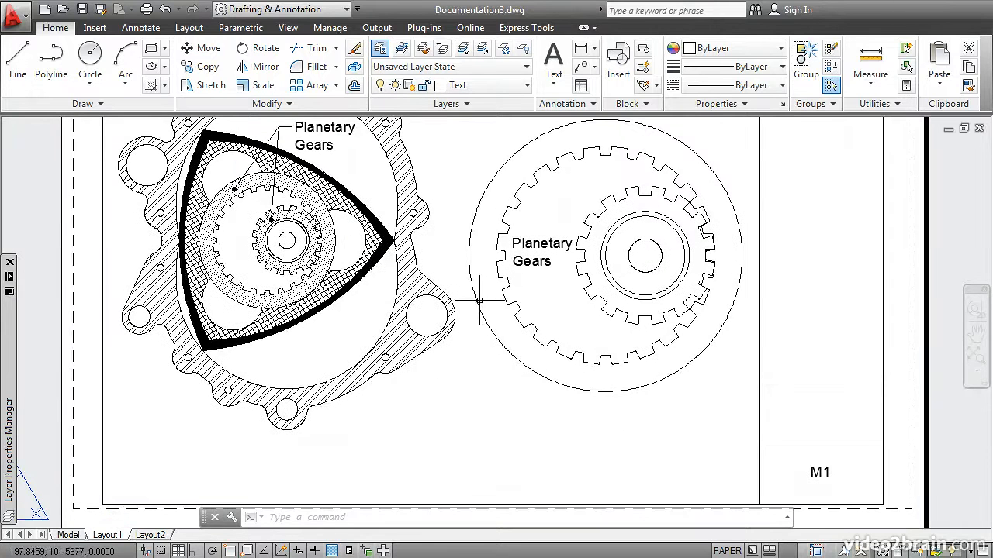
scroll(469, 320, "down", 2)
scroll(469, 321, "down", 2)
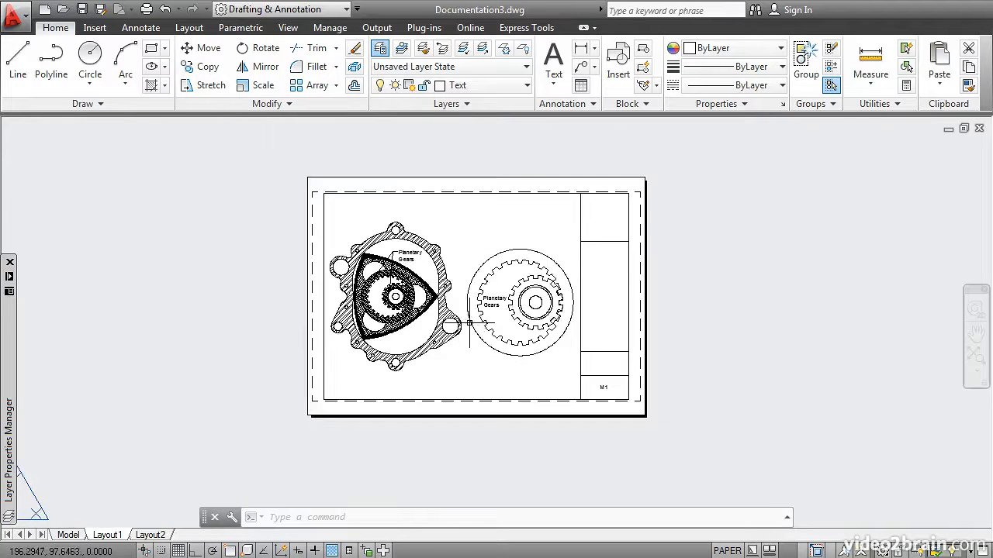
middle_click_drag(489, 311, 477, 338)
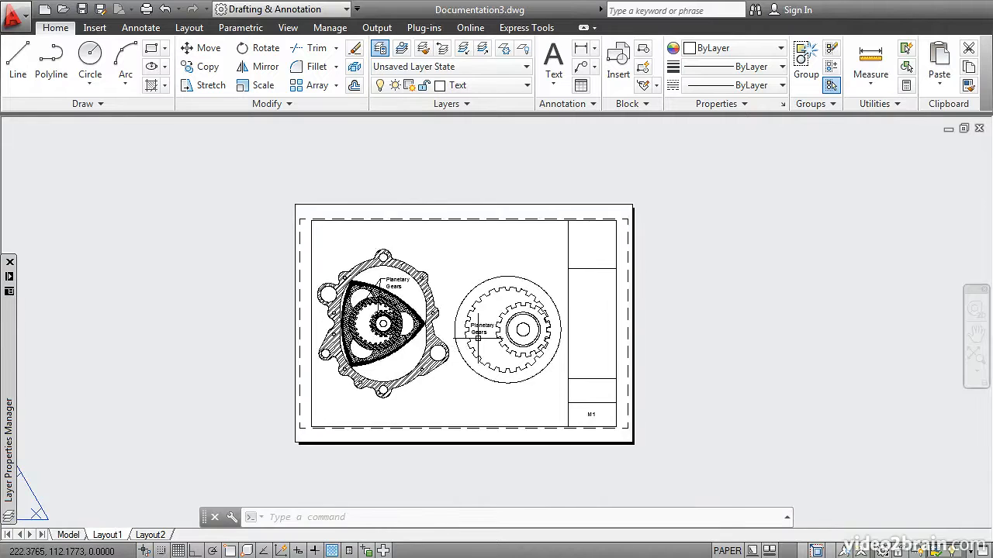
scroll(478, 338, "up", 2)
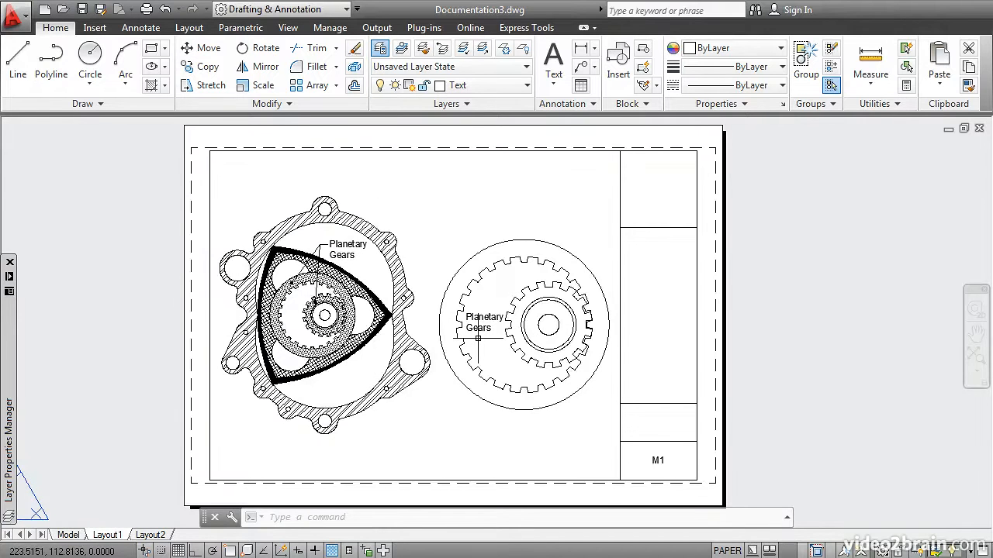